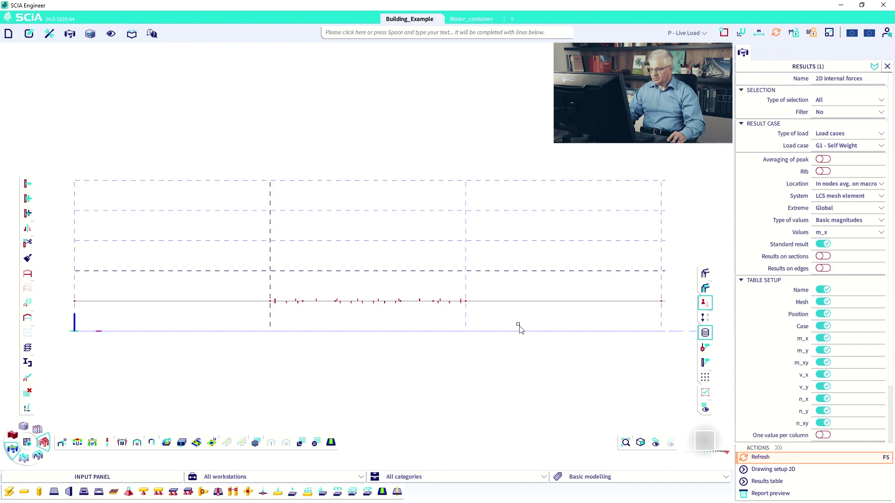
# Refresh the m_x 2D internal forces for load case G1 - Self Weight with the slab shown in plan view.
pyautogui.keyDown('ctrl'); pyautogui.moveTo(517, 326); pyautogui.dragTo(497, 345, button='right'); pyautogui.keyUp('ctrl')
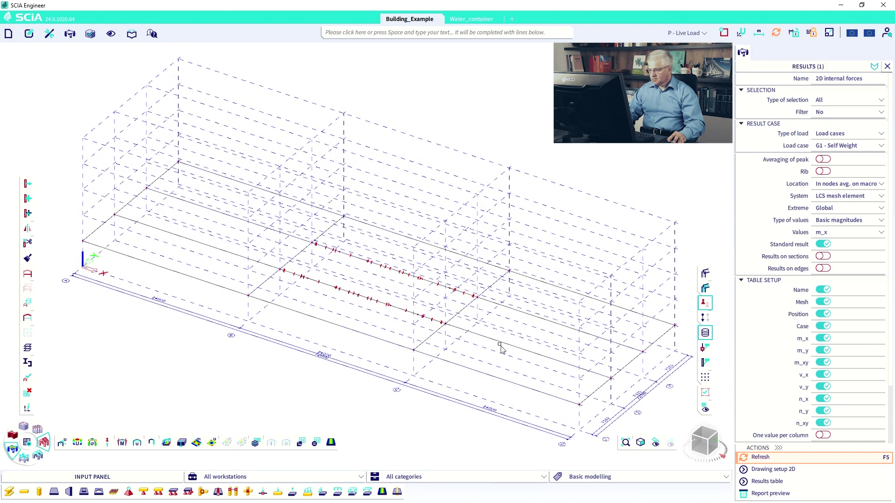
pyautogui.click(704, 433)
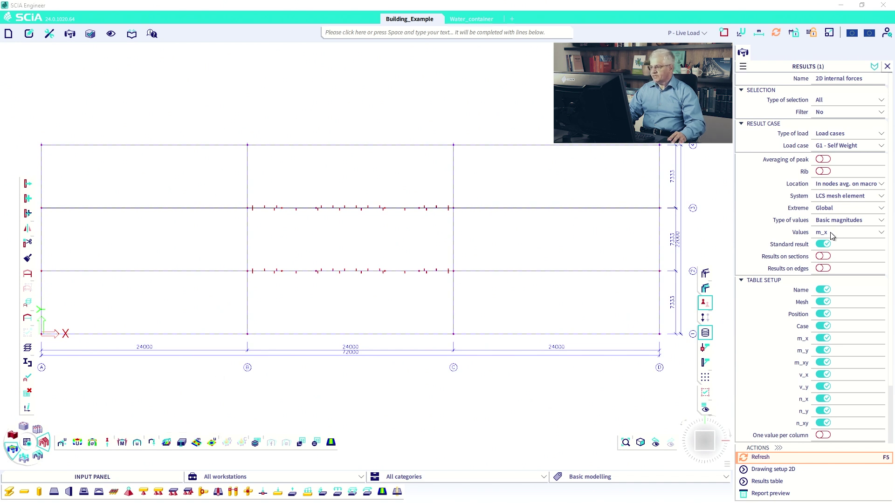
pyautogui.write('3')
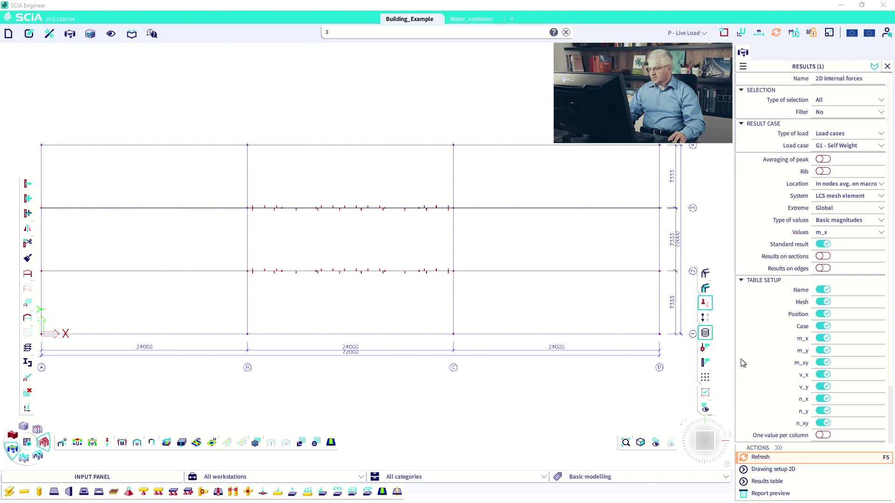
pyautogui.click(764, 457)
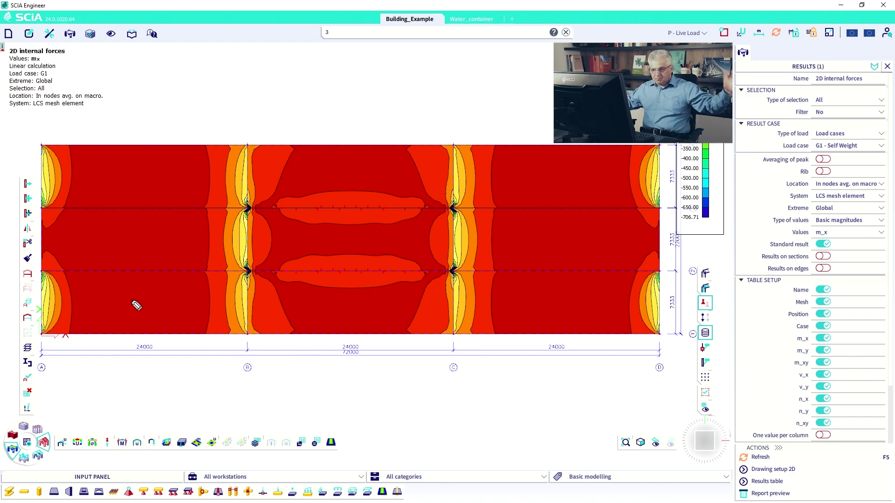
# Mark two freehand lengthwise lines across the slab's result plot, through the lower and middle strips, and clear them.
pyautogui.moveTo(43, 307)
pyautogui.mouseDown()
pyautogui.moveTo(465, 295)
pyautogui.moveTo(668, 302)
pyautogui.mouseUp()
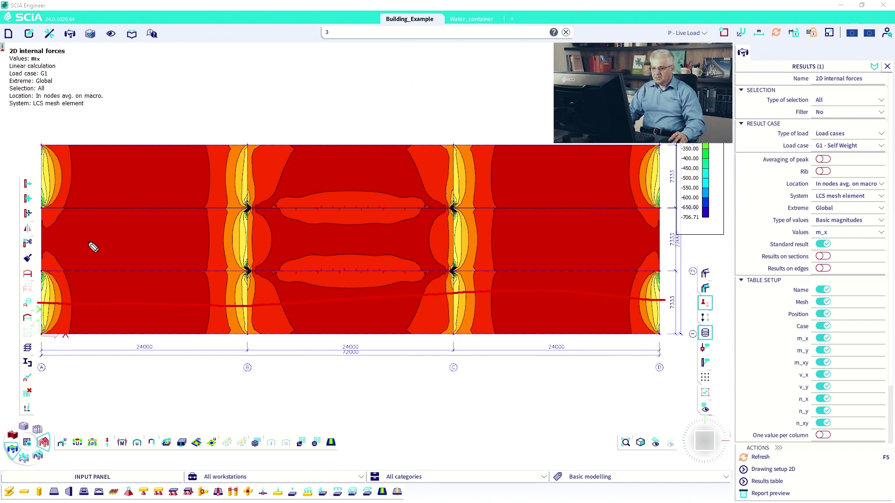
pyautogui.moveTo(37, 238); pyautogui.dragTo(493, 246)
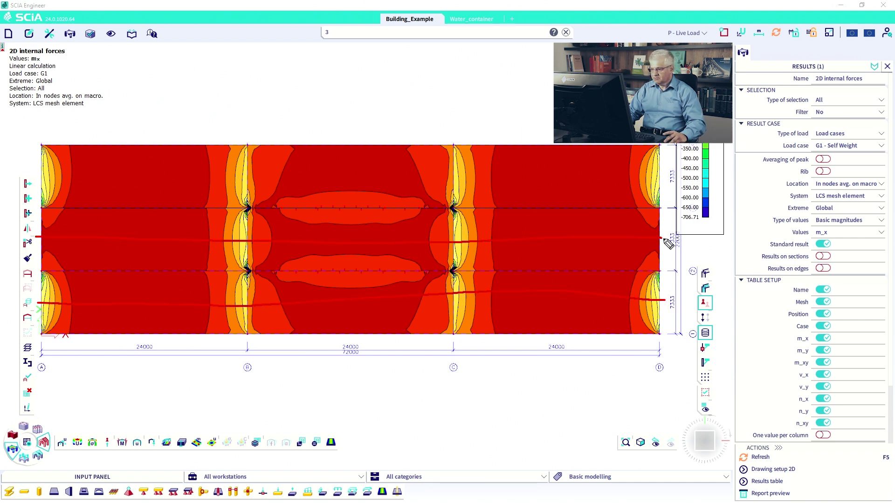
pyautogui.press('Escape')
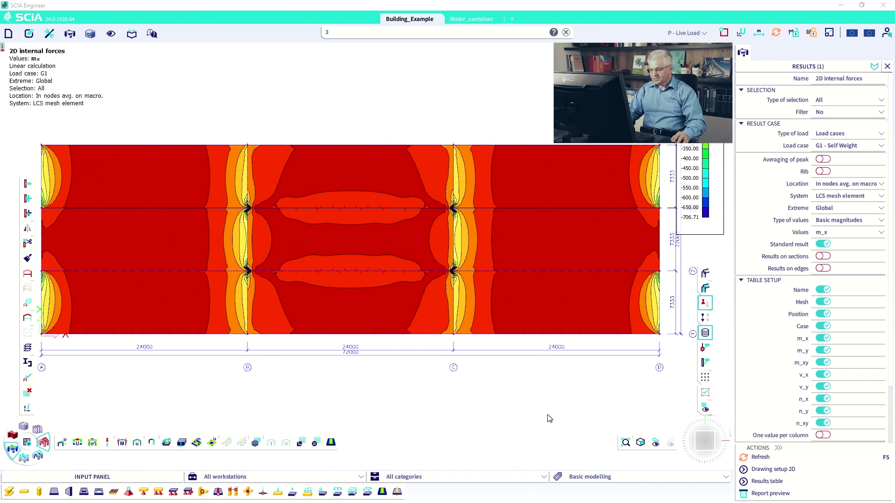
# Filter the input commands to all tags and the Calculation & Results workstation.
pyautogui.click(581, 480)
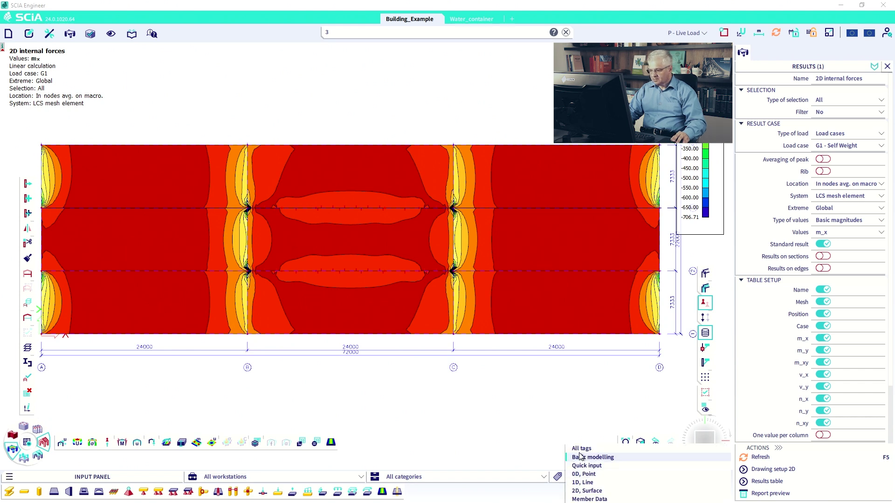
pyautogui.press('Up')
pyautogui.press('Return')
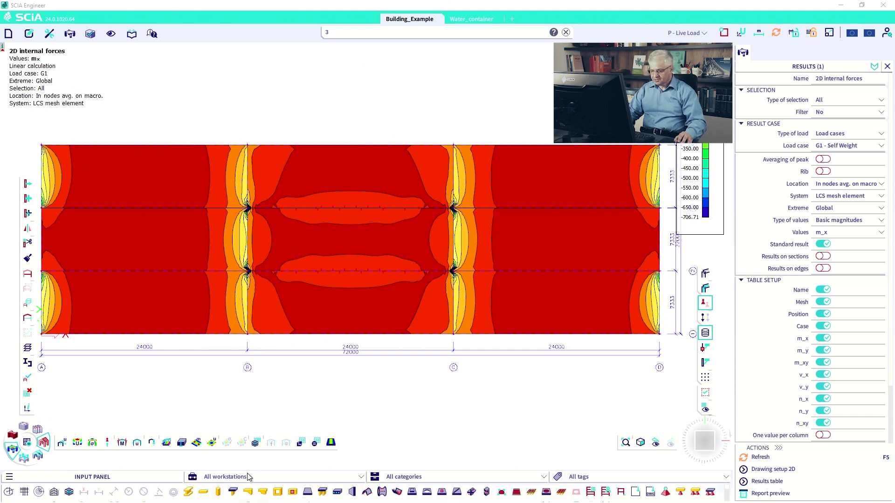
pyautogui.moveTo(250, 469); pyautogui.dragTo(250, 414)
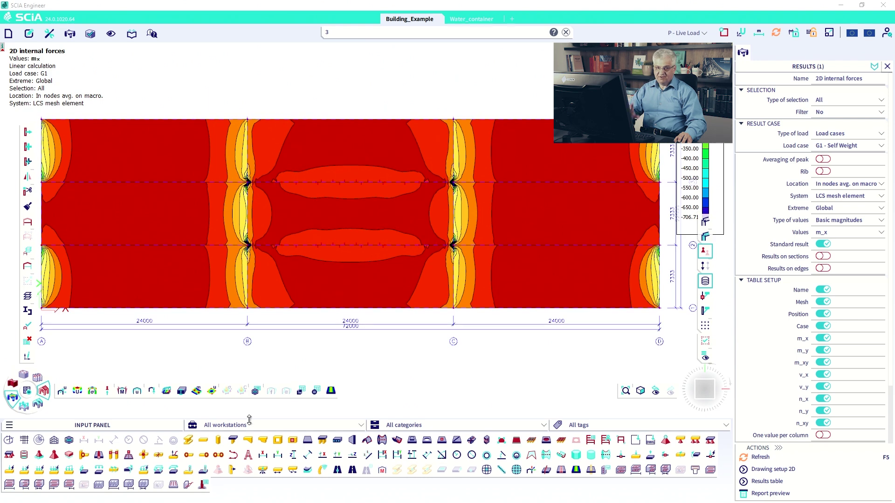
pyautogui.click(238, 426)
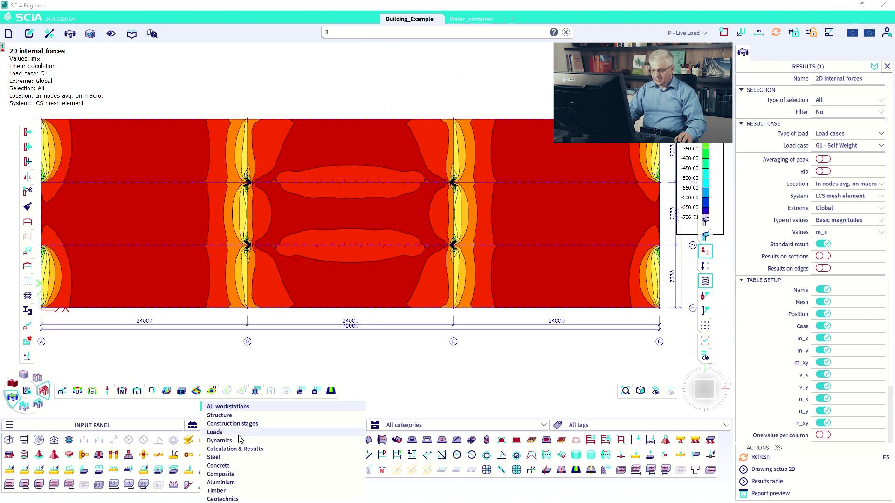
pyautogui.click(244, 451)
pyautogui.moveTo(235, 419); pyautogui.dragTo(251, 455)
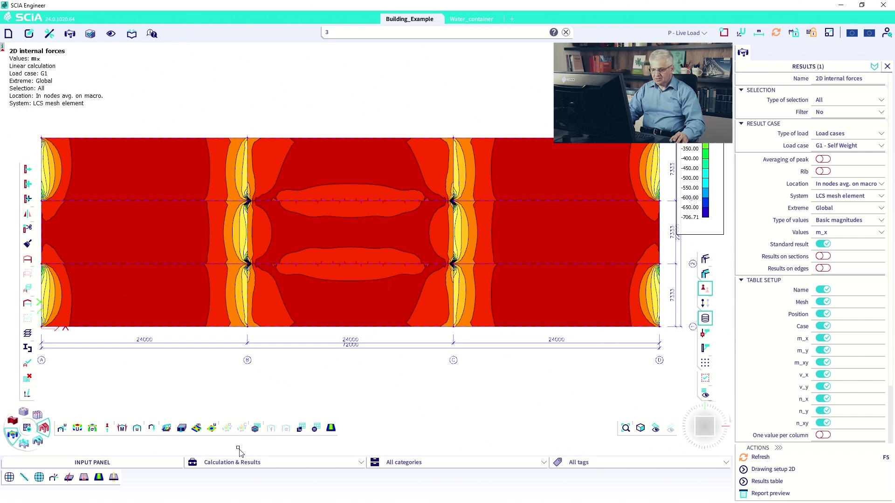
# Start a Section on 2D member and review its drawing direction options, keeping Z direction.
pyautogui.click(70, 477)
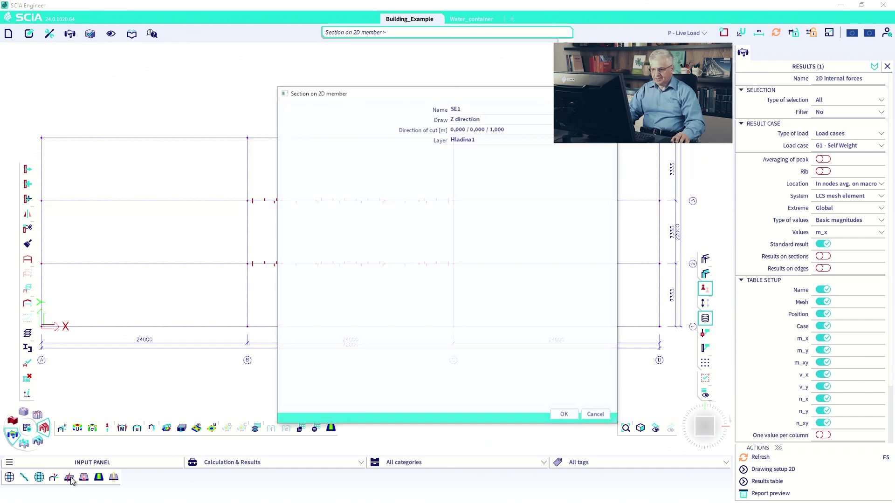
pyautogui.click(467, 120)
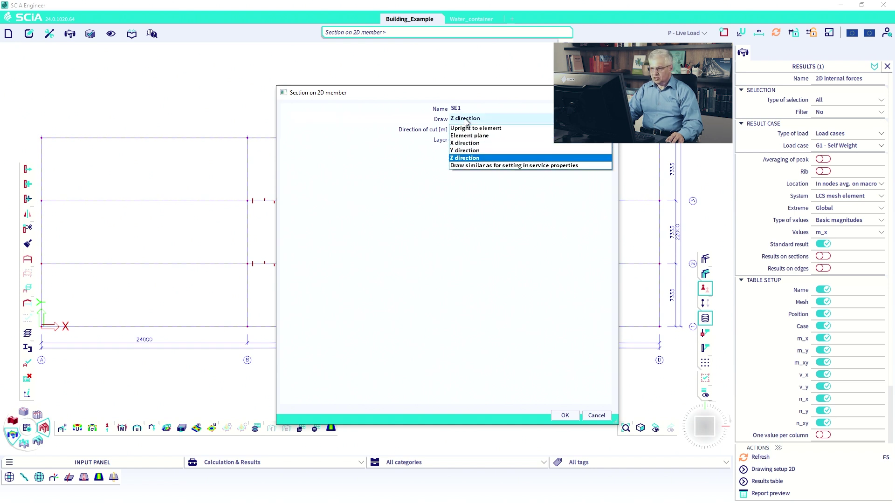
pyautogui.click(466, 120)
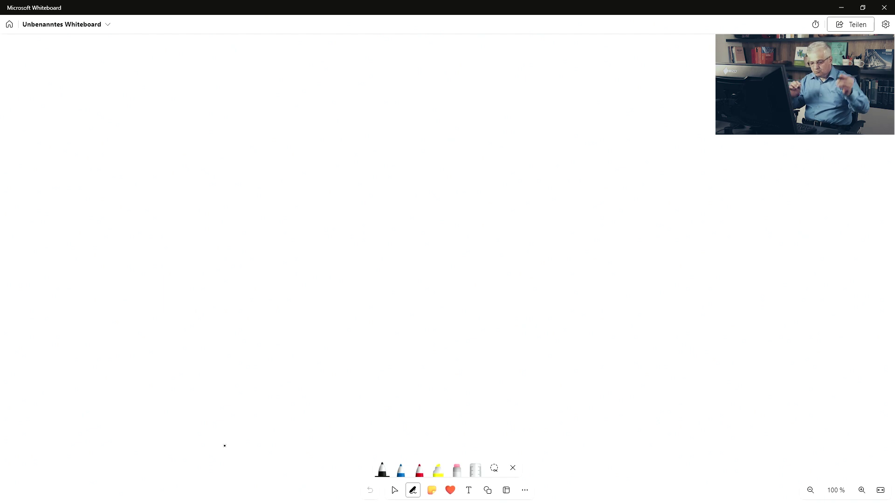
# In Microsoft Whiteboard, sketch the visible outline of a box-shaped building in perspective with the black pen.
pyautogui.moveTo(421, 173)
pyautogui.mouseDown()
pyautogui.moveTo(422, 258)
pyautogui.moveTo(324, 276)
pyautogui.moveTo(304, 295)
pyautogui.mouseUp()
pyautogui.moveTo(427, 263); pyautogui.dragTo(310, 378)
pyautogui.moveTo(305, 302)
pyautogui.mouseDown()
pyautogui.moveTo(304, 387)
pyautogui.moveTo(100, 232)
pyautogui.mouseUp()
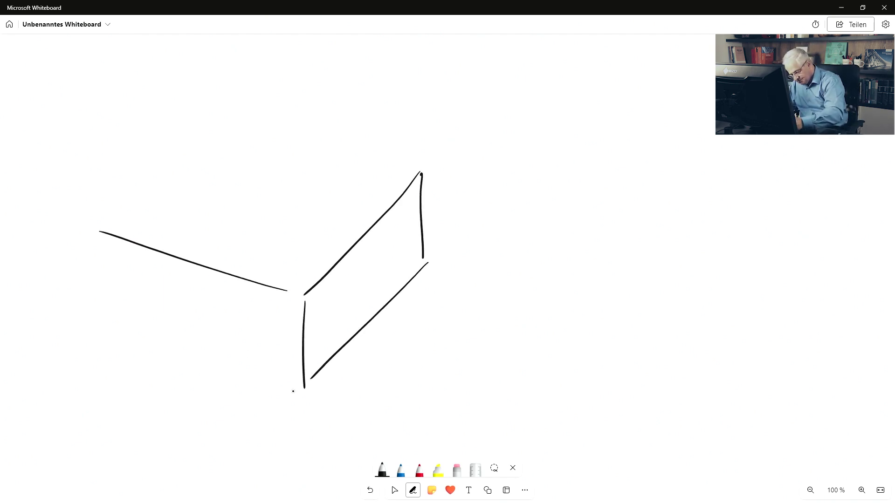
pyautogui.moveTo(296, 392); pyautogui.dragTo(98, 317)
pyautogui.moveTo(99, 242); pyautogui.dragTo(109, 324)
pyautogui.moveTo(419, 174)
pyautogui.mouseDown()
pyautogui.moveTo(188, 111)
pyautogui.moveTo(88, 224)
pyautogui.mouseUp()
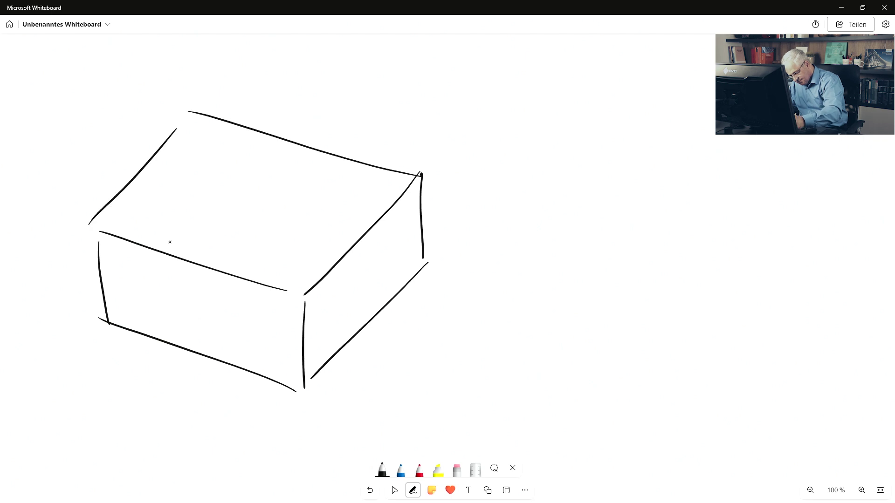
# Add dashed hidden edges inside the box sketch and a door opening in its front wall.
pyautogui.moveTo(418, 271); pyautogui.dragTo(355, 247)
pyautogui.moveTo(320, 239); pyautogui.dragTo(304, 232)
pyautogui.moveTo(271, 225); pyautogui.dragTo(256, 221)
pyautogui.moveTo(228, 218); pyautogui.dragTo(211, 215)
pyautogui.moveTo(195, 126); pyautogui.dragTo(195, 129)
pyautogui.moveTo(201, 160); pyautogui.dragTo(202, 170)
pyautogui.moveTo(203, 216); pyautogui.dragTo(199, 220)
pyautogui.moveTo(176, 247); pyautogui.dragTo(169, 254)
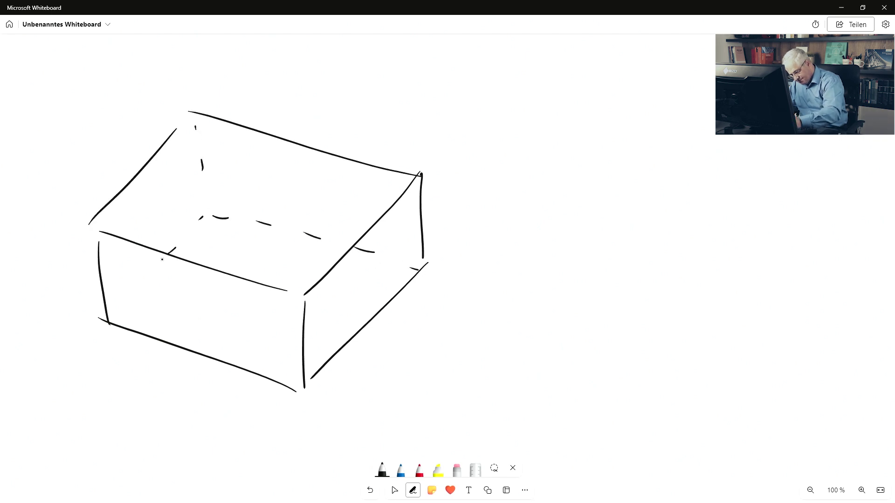
pyautogui.moveTo(137, 290); pyautogui.dragTo(132, 298)
pyautogui.moveTo(221, 299); pyautogui.dragTo(225, 352)
pyautogui.moveTo(217, 297)
pyautogui.mouseDown()
pyautogui.moveTo(179, 282)
pyautogui.moveTo(186, 351)
pyautogui.mouseUp()
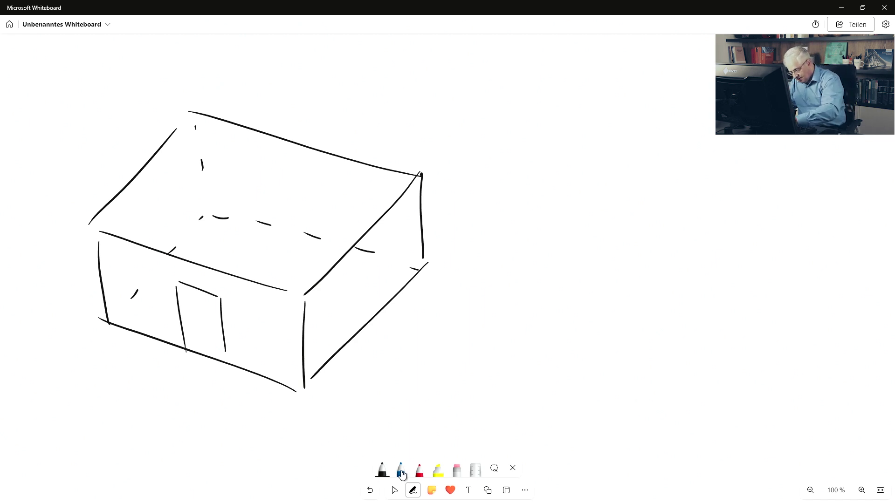
# Draw blue section lines lengthwise across the box's roof and base, with a downward cut arrow and a line along the depth.
pyautogui.click(401, 470)
pyautogui.moveTo(347, 268); pyautogui.dragTo(77, 183)
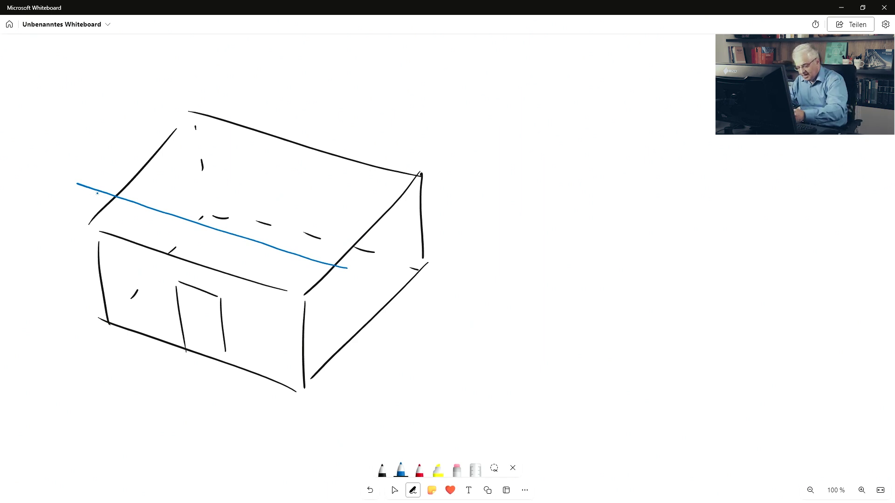
pyautogui.moveTo(340, 252)
pyautogui.mouseDown()
pyautogui.moveTo(344, 303)
pyautogui.moveTo(134, 229)
pyautogui.mouseUp()
pyautogui.moveTo(326, 335); pyautogui.dragTo(124, 272)
pyautogui.moveTo(336, 378); pyautogui.dragTo(80, 304)
pyautogui.moveTo(338, 350); pyautogui.dragTo(125, 279)
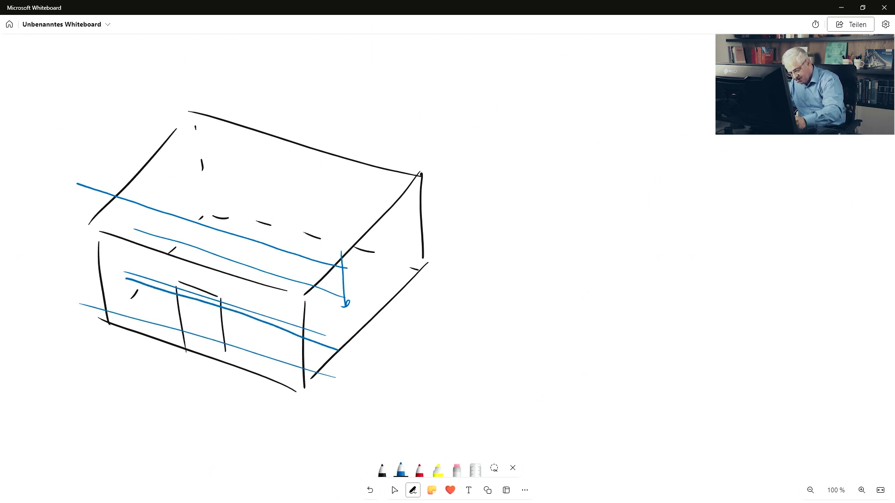
pyautogui.moveTo(194, 222); pyautogui.dragTo(112, 311)
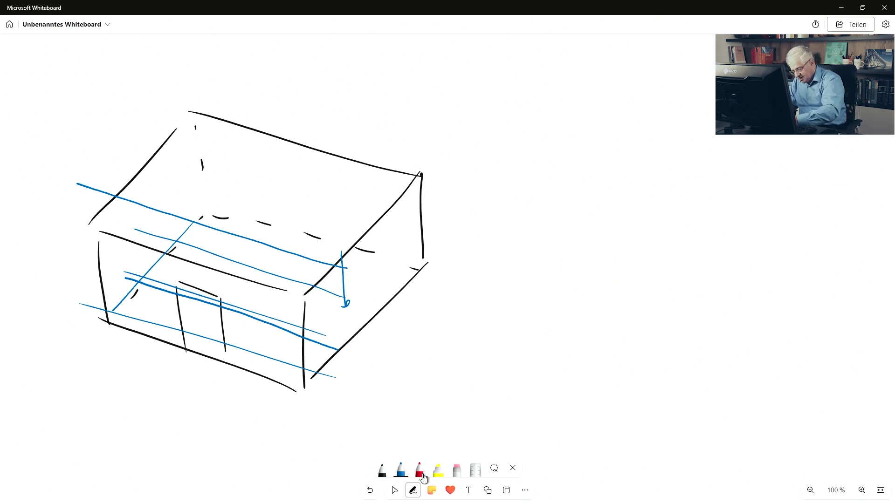
# Sketch red curved result diagrams along the upper and lower section lines, and clear the whole whiteboard.
pyautogui.click(420, 470)
pyautogui.moveTo(338, 356)
pyautogui.mouseDown()
pyautogui.moveTo(337, 331)
pyautogui.moveTo(270, 357)
pyautogui.moveTo(145, 269)
pyautogui.moveTo(140, 281)
pyautogui.moveTo(107, 275)
pyautogui.mouseUp()
pyautogui.moveTo(337, 235); pyautogui.dragTo(338, 266)
pyautogui.moveTo(339, 230)
pyautogui.mouseDown()
pyautogui.moveTo(220, 249)
pyautogui.moveTo(127, 193)
pyautogui.mouseUp()
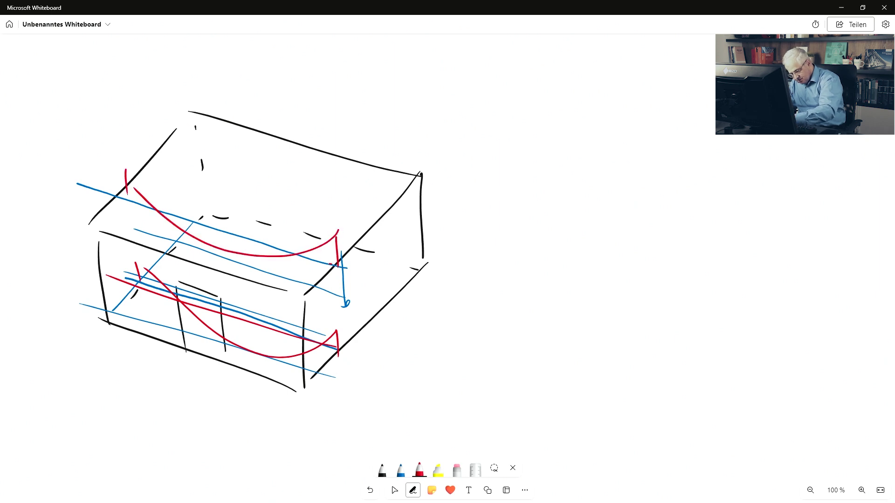
pyautogui.moveTo(337, 265)
pyautogui.mouseDown()
pyautogui.moveTo(123, 193)
pyautogui.moveTo(122, 166)
pyautogui.moveTo(129, 183)
pyautogui.mouseUp()
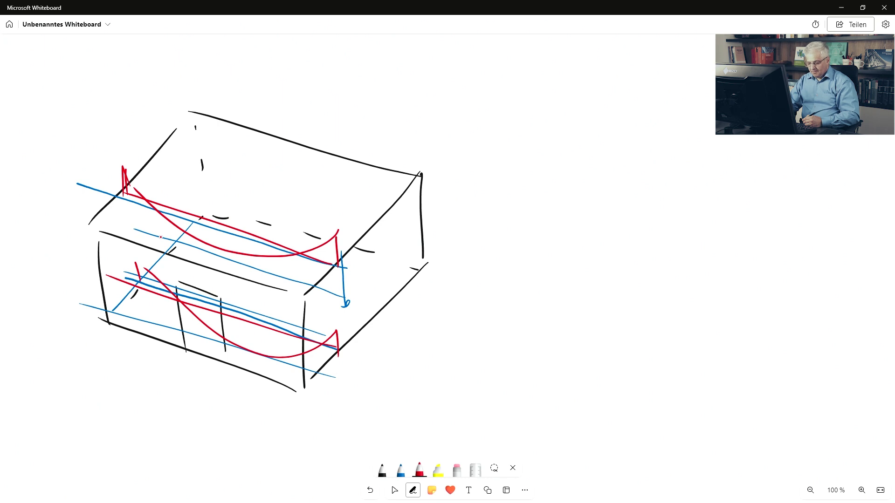
pyautogui.hotkey('ctrl', 'a')
pyautogui.press('Delete')
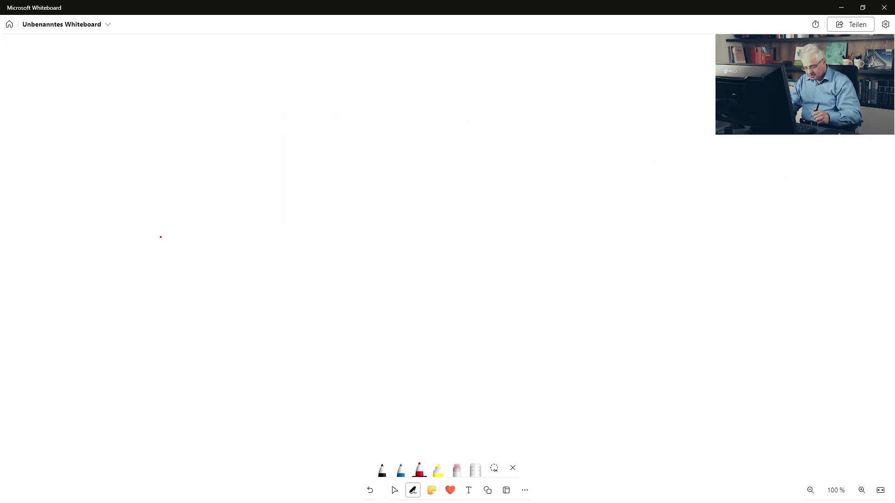
# Sketch a box-shaped building in perspective with the black pen, including a door opening in its front wall.
pyautogui.click(381, 472)
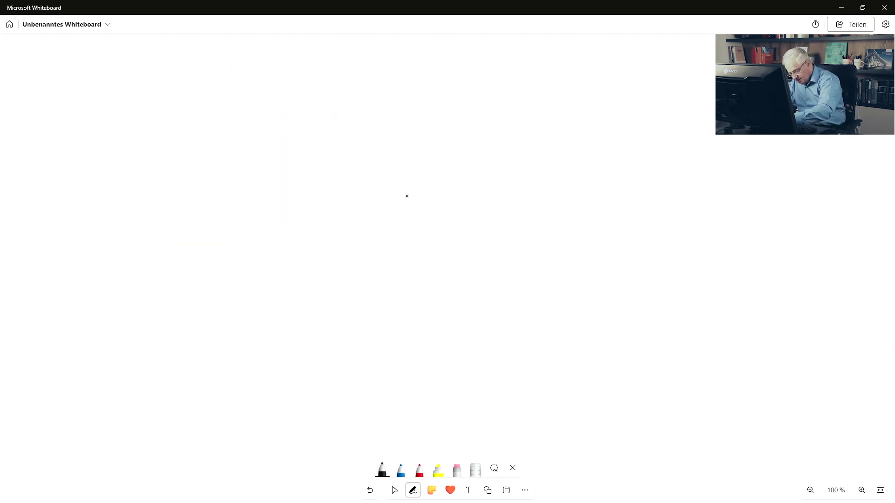
pyautogui.moveTo(404, 193)
pyautogui.mouseDown()
pyautogui.moveTo(405, 236)
pyautogui.moveTo(303, 348)
pyautogui.mouseUp()
pyautogui.moveTo(400, 168)
pyautogui.mouseDown()
pyautogui.moveTo(283, 274)
pyautogui.moveTo(289, 360)
pyautogui.mouseUp()
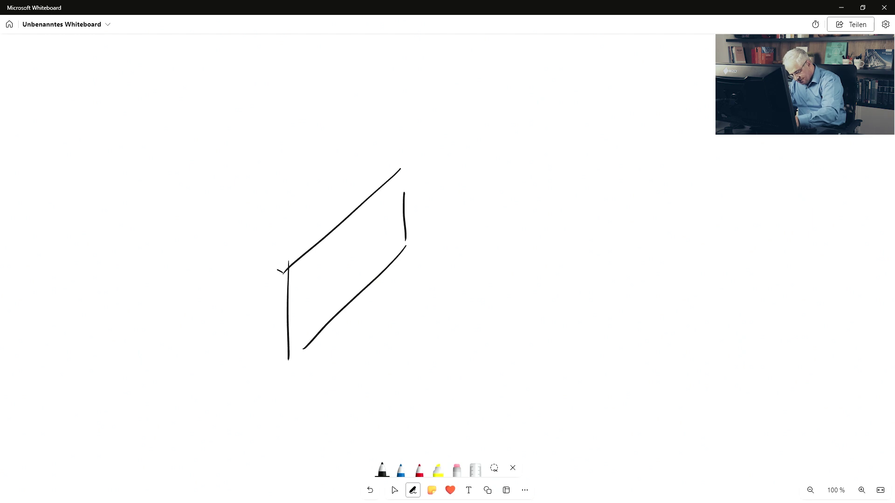
pyautogui.moveTo(131, 209); pyautogui.dragTo(283, 273)
pyautogui.moveTo(270, 358); pyautogui.dragTo(283, 364)
pyautogui.moveTo(104, 274); pyautogui.dragTo(274, 359)
pyautogui.moveTo(113, 200); pyautogui.dragTo(103, 267)
pyautogui.moveTo(397, 176); pyautogui.dragTo(201, 93)
pyautogui.moveTo(198, 100); pyautogui.dragTo(116, 170)
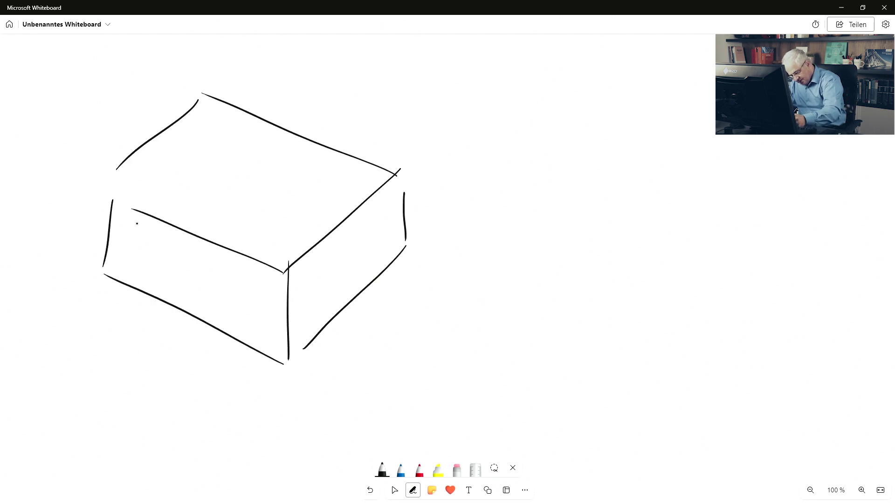
pyautogui.moveTo(238, 324)
pyautogui.mouseDown()
pyautogui.moveTo(236, 278)
pyautogui.moveTo(190, 256)
pyautogui.mouseUp()
pyautogui.moveTo(186, 253); pyautogui.dragTo(192, 308)
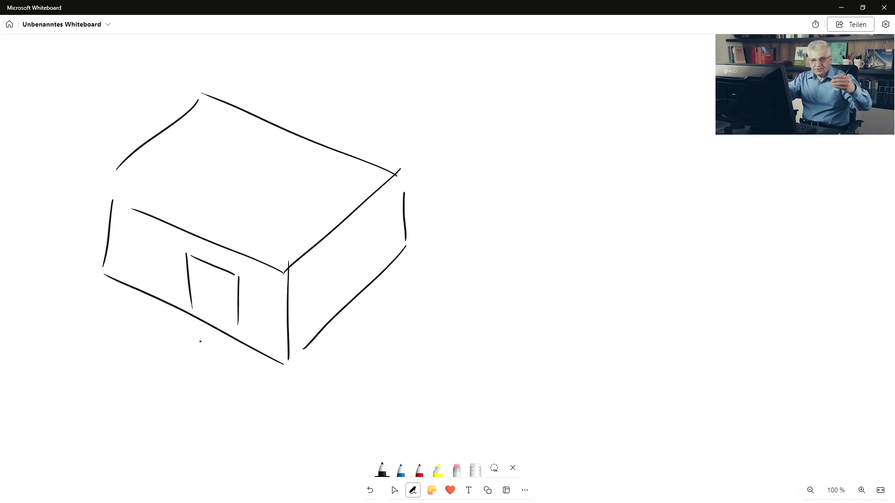
# Draw a blue horizontal section line across the front wall through the door, with an arrow pointing into the building's depth.
pyautogui.click(400, 470)
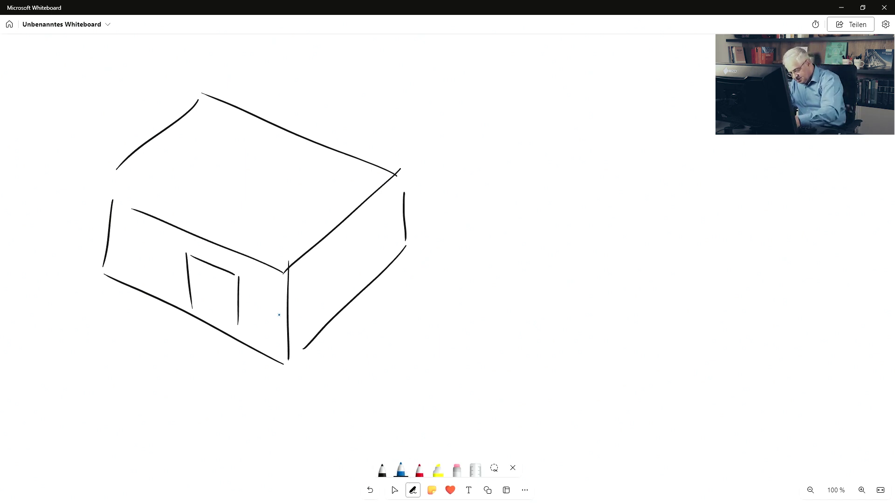
pyautogui.moveTo(296, 335); pyautogui.dragTo(91, 240)
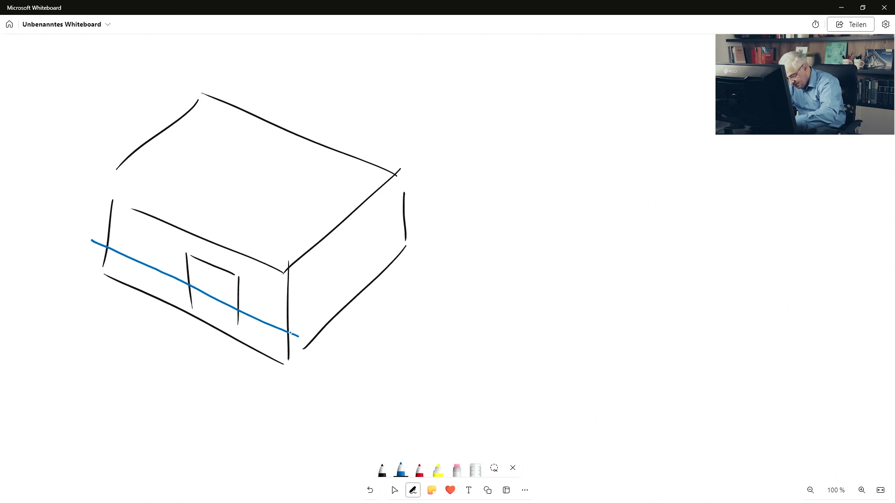
pyautogui.moveTo(290, 333)
pyautogui.mouseDown()
pyautogui.moveTo(322, 294)
pyautogui.moveTo(322, 303)
pyautogui.mouseUp()
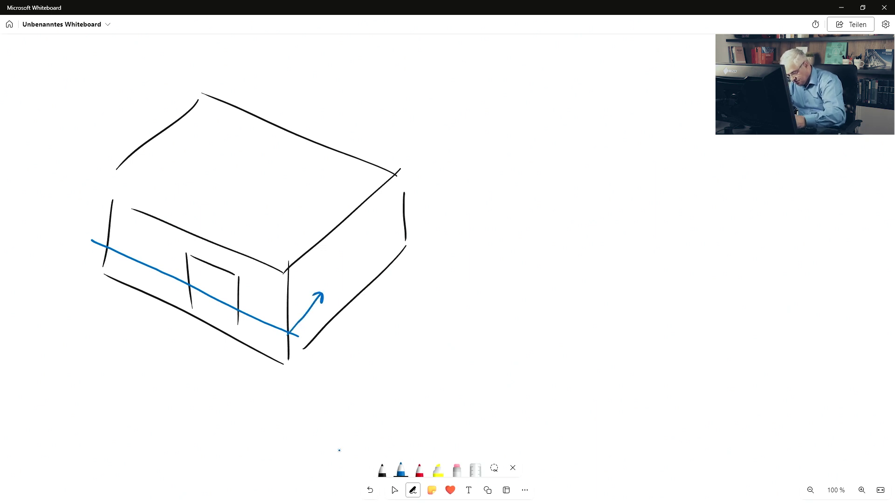
# Draw a blue coordinate system beside the box's front corner and label its axes X, Y and Z.
pyautogui.moveTo(85, 309)
pyautogui.mouseDown()
pyautogui.moveTo(112, 330)
pyautogui.moveTo(103, 295)
pyautogui.moveTo(118, 294)
pyautogui.mouseUp()
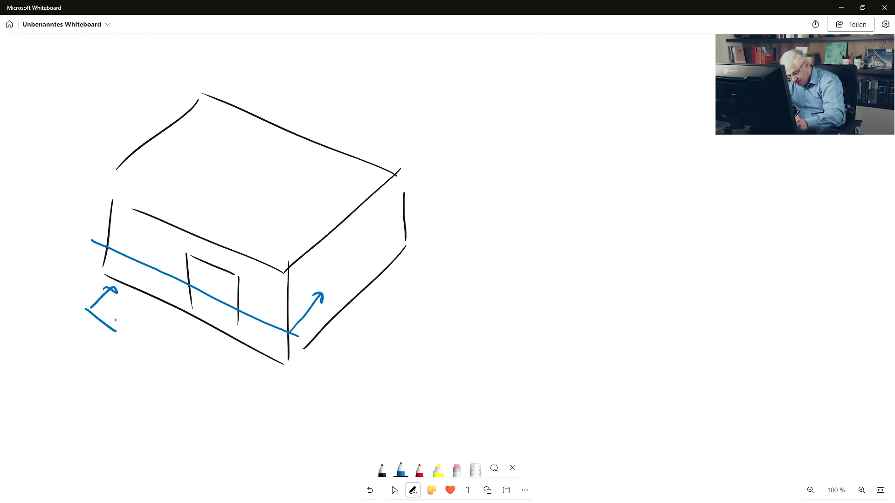
pyautogui.moveTo(105, 332)
pyautogui.mouseDown()
pyautogui.moveTo(117, 321)
pyautogui.moveTo(75, 271)
pyautogui.moveTo(82, 278)
pyautogui.mouseUp()
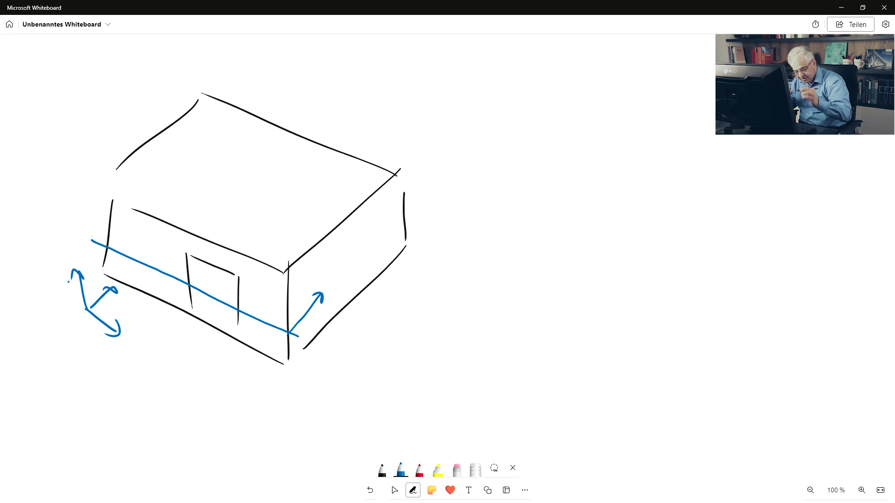
pyautogui.moveTo(109, 345)
pyautogui.mouseDown()
pyautogui.moveTo(120, 363)
pyautogui.moveTo(106, 373)
pyautogui.mouseUp()
pyautogui.moveTo(118, 270); pyautogui.dragTo(122, 306)
pyautogui.moveTo(68, 242)
pyautogui.mouseDown()
pyautogui.moveTo(84, 263)
pyautogui.moveTo(85, 251)
pyautogui.mouseUp()
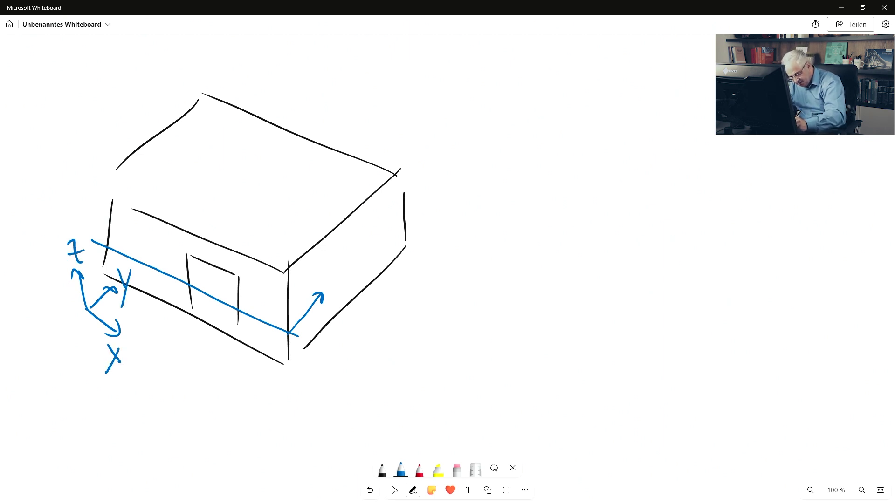
# Draw a second blue section line across the box's top slab, parallel to the front edge, with a downward arrow at its end.
pyautogui.moveTo(330, 237); pyautogui.dragTo(134, 153)
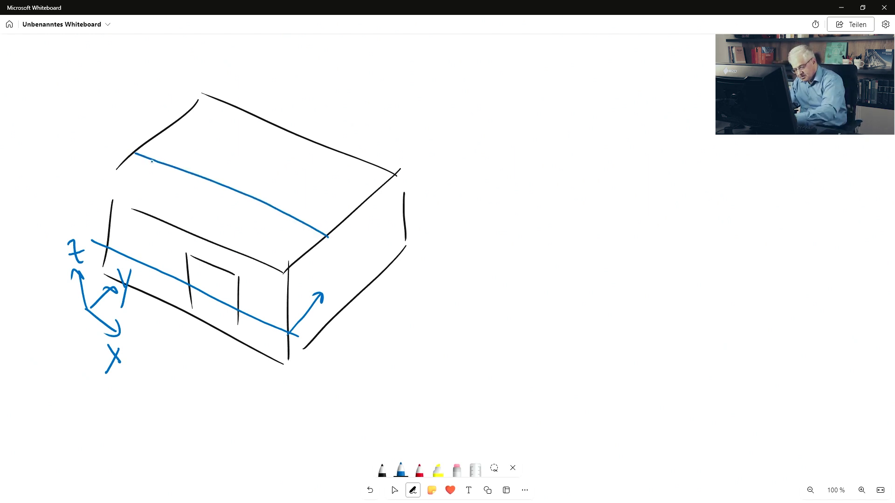
pyautogui.moveTo(322, 196); pyautogui.dragTo(328, 219)
pyautogui.moveTo(320, 222); pyautogui.dragTo(324, 228)
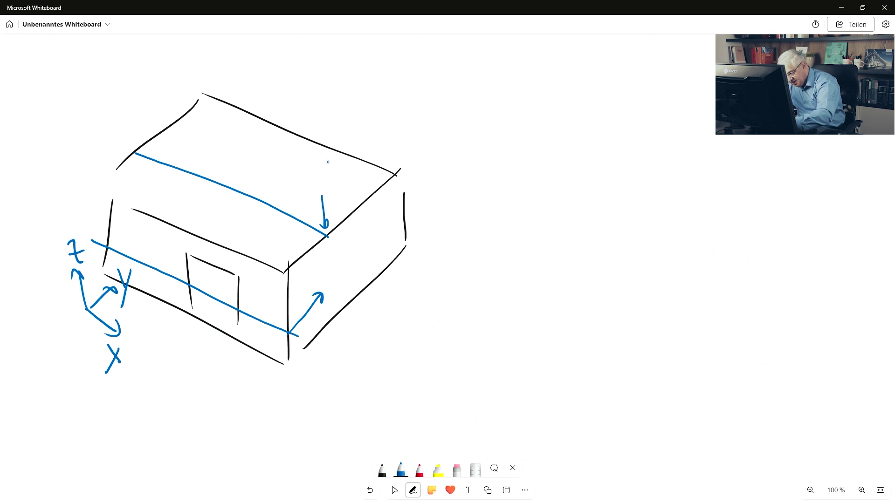
# Write 0,0,1 under the headings X, Y, Z above the slab arrow, and label the wall arrow 0,1,0.
pyautogui.moveTo(328, 162)
pyautogui.mouseDown()
pyautogui.moveTo(333, 173)
pyautogui.moveTo(353, 155)
pyautogui.moveTo(368, 187)
pyautogui.mouseUp()
pyautogui.moveTo(376, 150); pyautogui.dragTo(380, 171)
pyautogui.moveTo(317, 114); pyautogui.dragTo(329, 135)
pyautogui.moveTo(328, 114); pyautogui.dragTo(314, 140)
pyautogui.moveTo(346, 113); pyautogui.dragTo(348, 139)
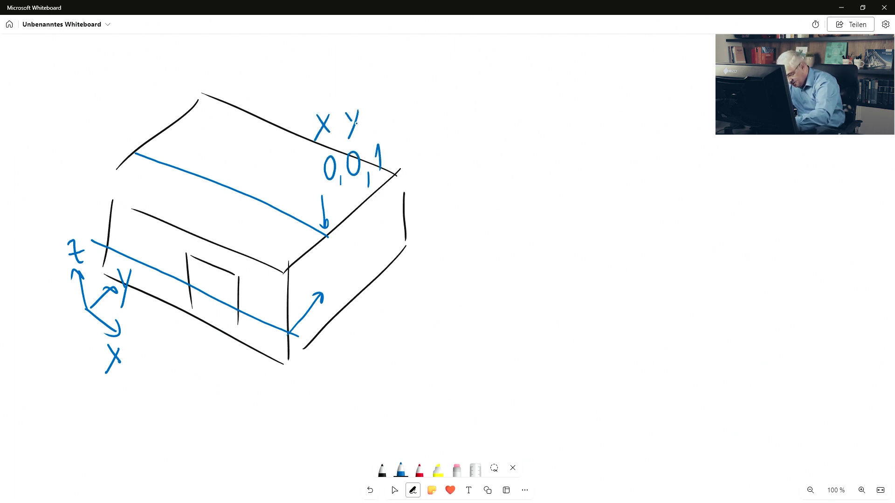
pyautogui.moveTo(375, 110)
pyautogui.mouseDown()
pyautogui.moveTo(382, 111)
pyautogui.moveTo(378, 131)
pyautogui.mouseUp()
pyautogui.moveTo(377, 117); pyautogui.dragTo(387, 116)
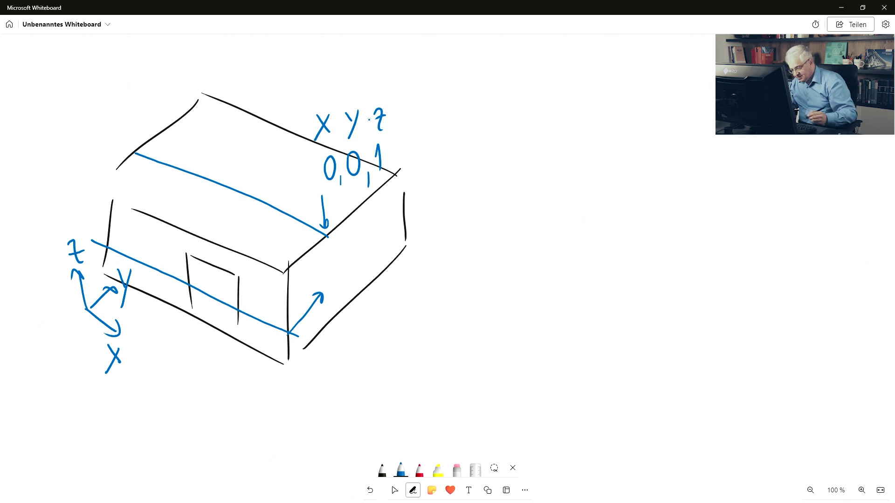
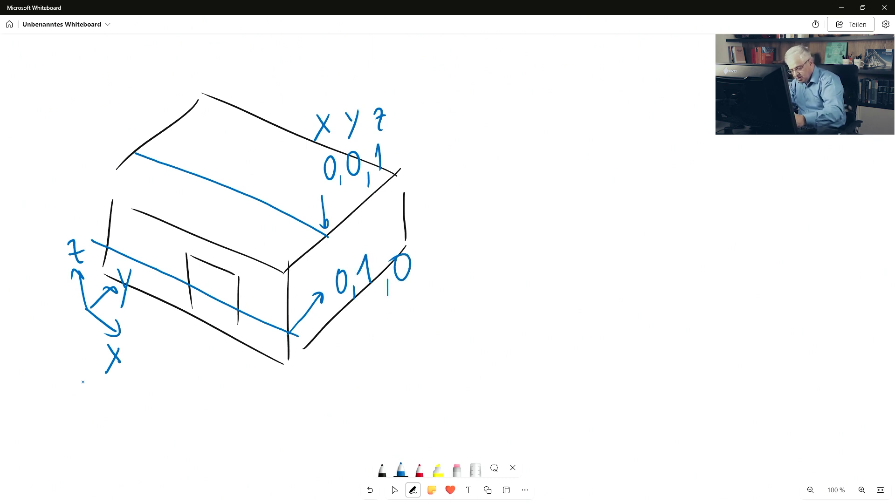
pyautogui.click(382, 470)
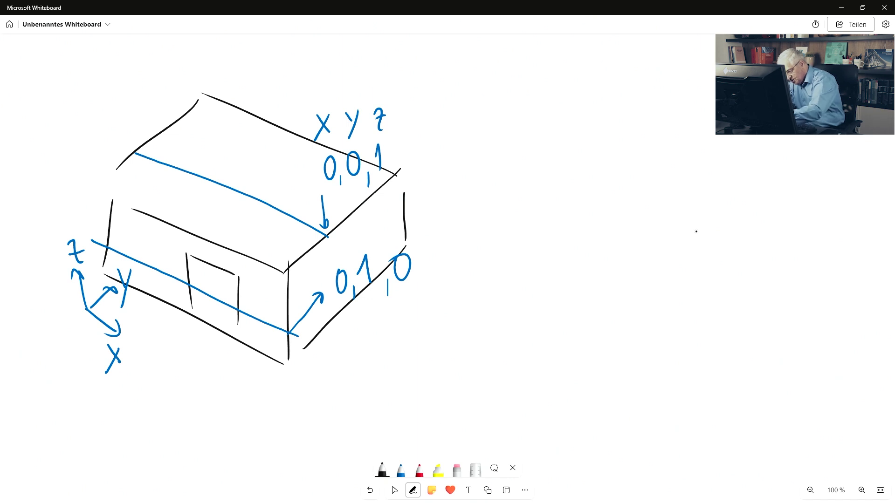
pyautogui.moveTo(700, 213)
pyautogui.mouseDown()
pyautogui.moveTo(709, 279)
pyautogui.moveTo(608, 356)
pyautogui.moveTo(594, 294)
pyautogui.moveTo(593, 358)
pyautogui.mouseUp()
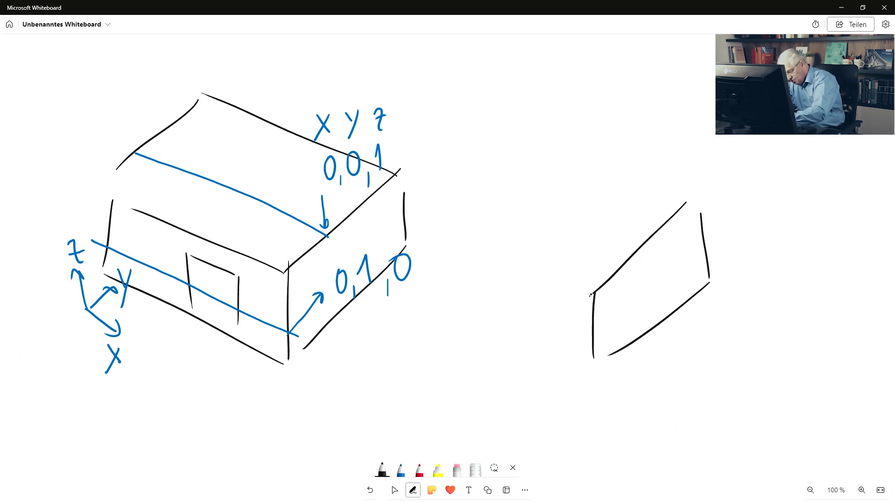
pyautogui.moveTo(470, 237); pyautogui.dragTo(592, 295)
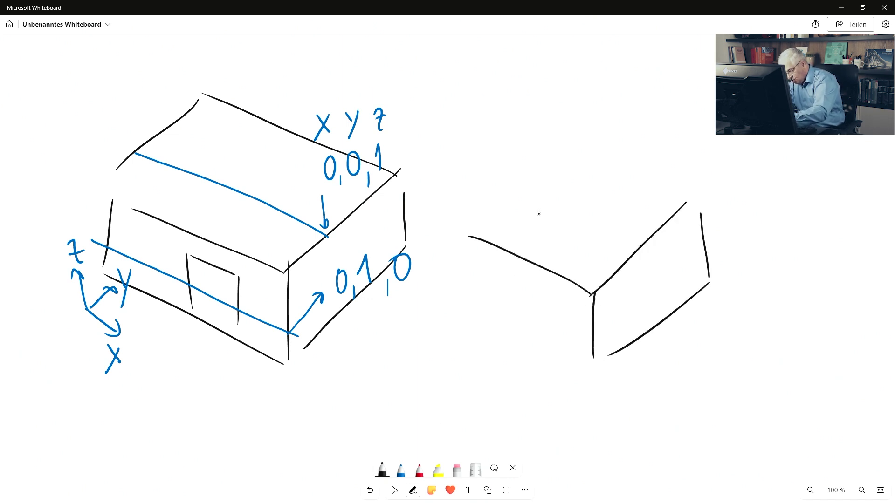
pyautogui.click(456, 469)
pyautogui.moveTo(701, 214)
pyautogui.mouseDown()
pyautogui.moveTo(707, 281)
pyautogui.moveTo(639, 240)
pyautogui.moveTo(598, 319)
pyautogui.moveTo(676, 201)
pyautogui.moveTo(598, 333)
pyautogui.moveTo(698, 282)
pyautogui.moveTo(573, 317)
pyautogui.moveTo(549, 261)
pyautogui.moveTo(491, 248)
pyautogui.mouseUp()
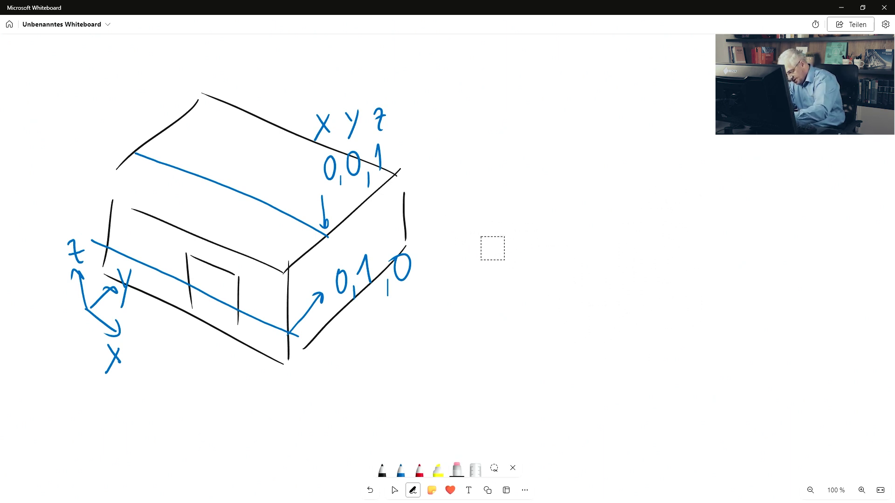
# Sketch a tall wall in perspective beside the box with the black pen, including a door below and a window above.
pyautogui.click(382, 471)
pyautogui.moveTo(688, 293)
pyautogui.mouseDown()
pyautogui.moveTo(650, 333)
pyautogui.moveTo(679, 246)
pyautogui.moveTo(650, 86)
pyautogui.mouseUp()
pyautogui.moveTo(570, 401); pyautogui.dragTo(531, 226)
pyautogui.moveTo(633, 77); pyautogui.dragTo(538, 196)
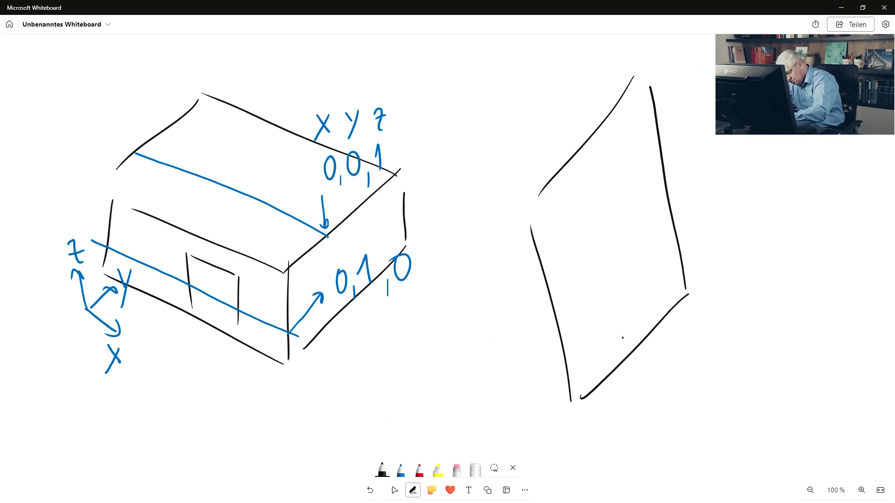
pyautogui.moveTo(640, 332)
pyautogui.mouseDown()
pyautogui.moveTo(625, 277)
pyautogui.moveTo(611, 375)
pyautogui.mouseUp()
pyautogui.moveTo(638, 182); pyautogui.dragTo(609, 230)
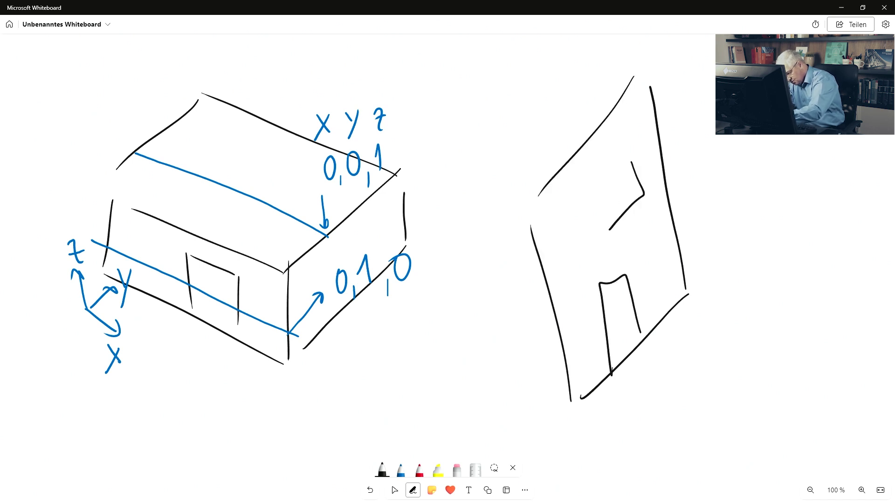
pyautogui.moveTo(624, 161); pyautogui.dragTo(606, 225)
# Draw a red section line across the tall wall between the door and window, with a curved direction arrow crossing it.
pyautogui.click(419, 470)
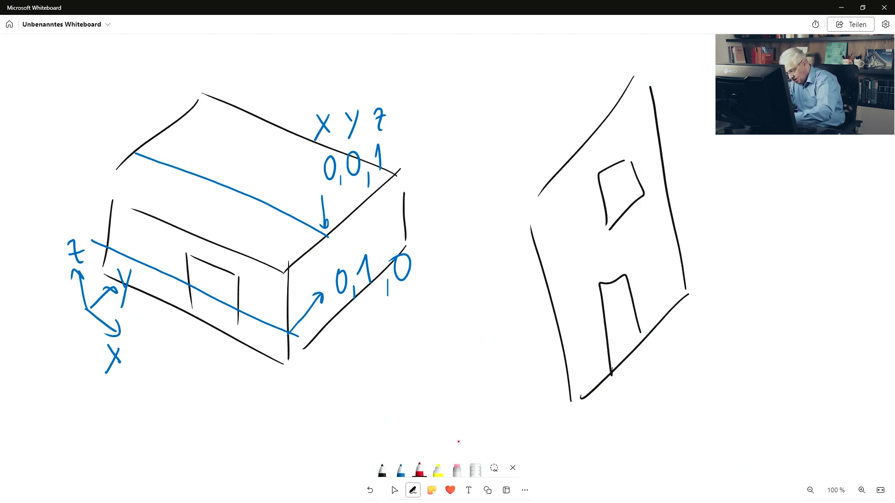
pyautogui.moveTo(680, 180); pyautogui.dragTo(535, 330)
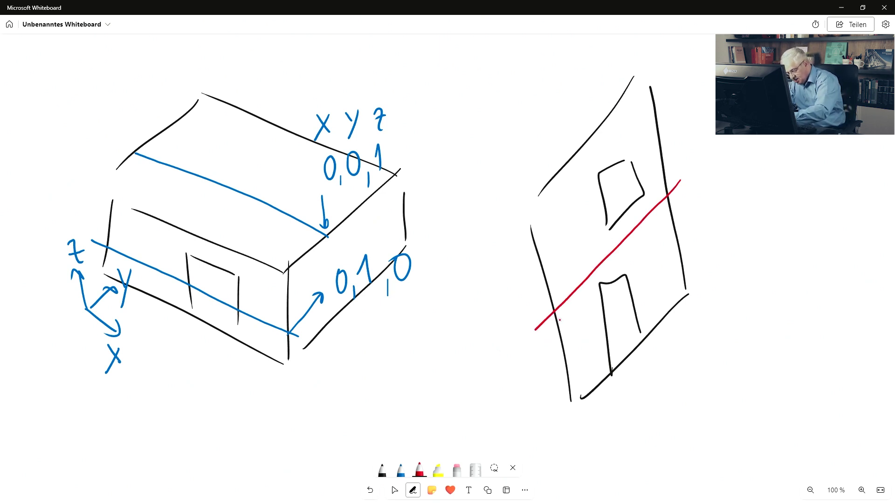
pyautogui.moveTo(540, 307); pyautogui.dragTo(584, 312)
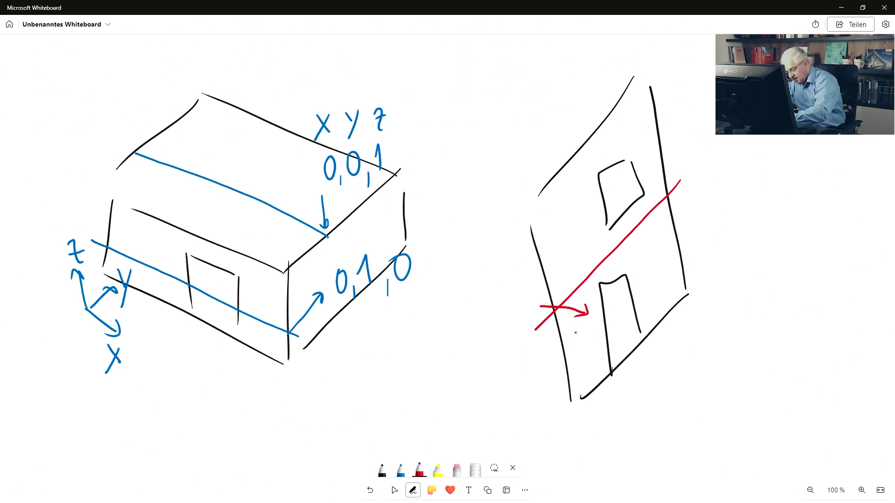
pyautogui.moveTo(606, 322)
pyautogui.mouseDown()
pyautogui.moveTo(613, 345)
pyautogui.moveTo(610, 323)
pyautogui.mouseUp()
pyautogui.moveTo(621, 345); pyautogui.dragTo(618, 365)
pyautogui.moveTo(636, 329)
pyautogui.mouseDown()
pyautogui.moveTo(634, 353)
pyautogui.moveTo(636, 326)
pyautogui.mouseUp()
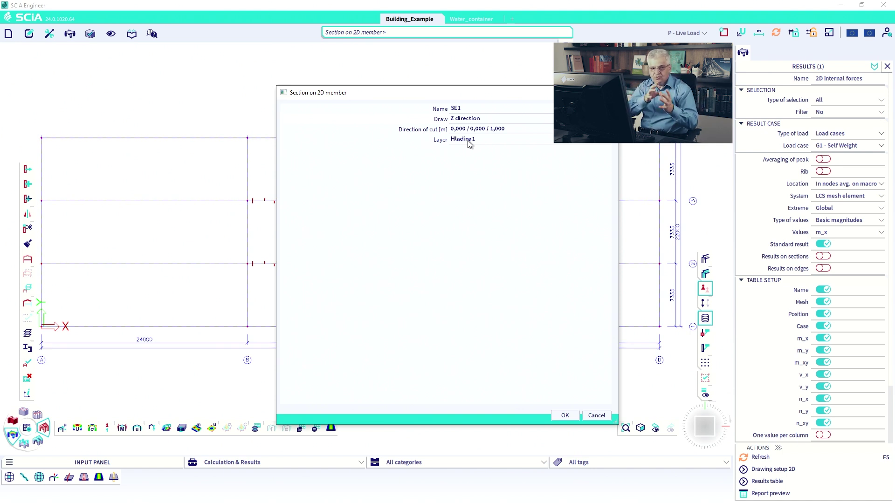
# Draw two parallel 2D member sections along X across the slab, the first about 80 m long, using Z direction and cut direction 0/0/1.
pyautogui.click(559, 418)
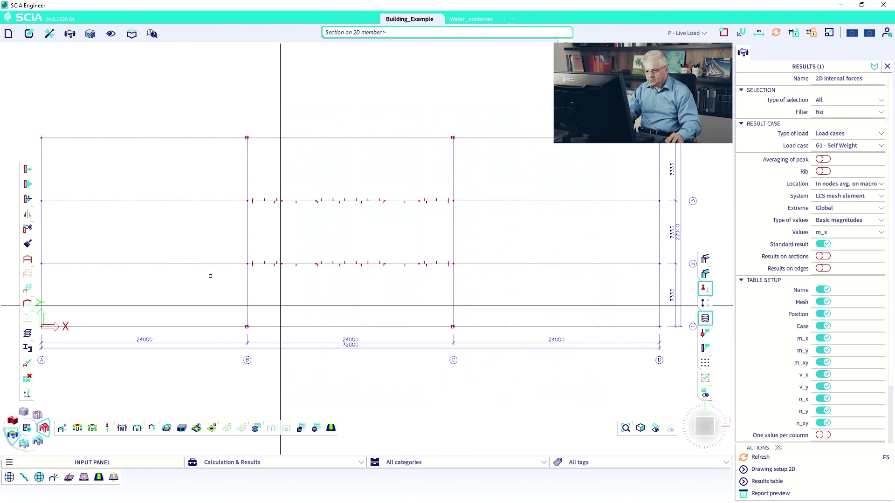
pyautogui.moveTo(67, 299); pyautogui.dragTo(183, 247, button='middle')
pyautogui.scroll(-3, 182, 248)
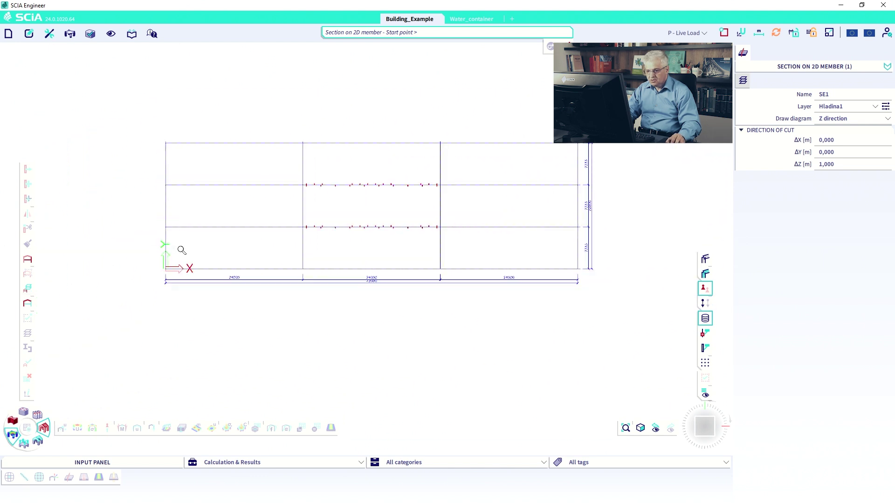
pyautogui.click(148, 250)
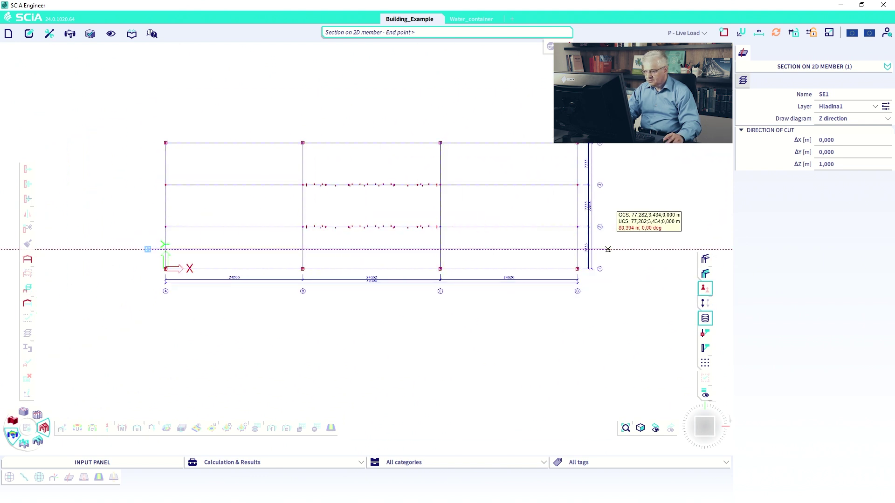
pyautogui.click(607, 249)
pyautogui.click(153, 204)
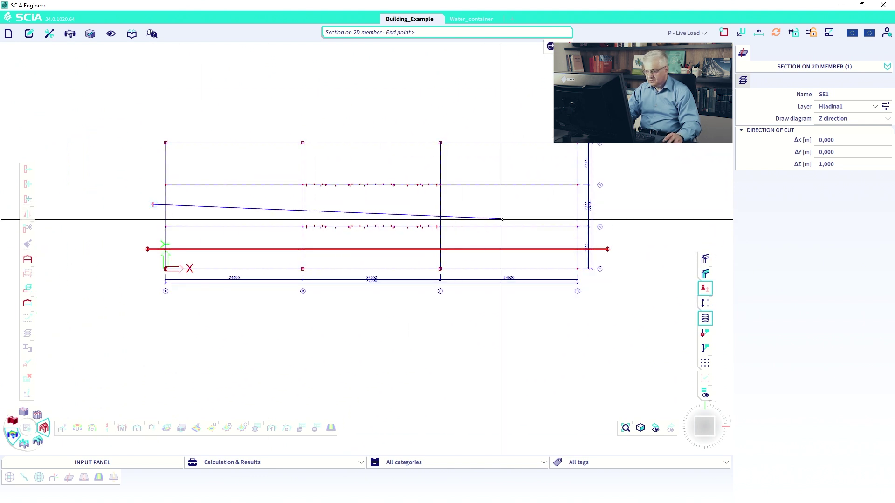
pyautogui.click(602, 205)
pyautogui.press('Escape')
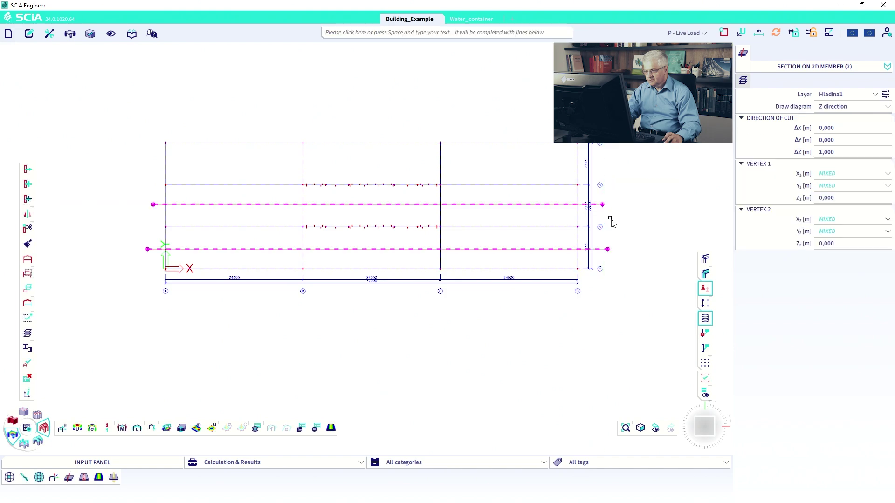
pyautogui.press('Escape')
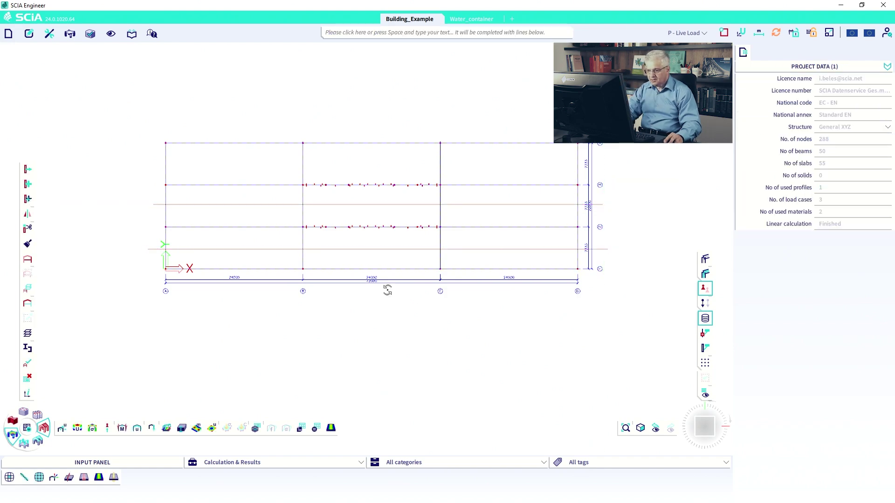
# Show the 2D internal forces m_x on the sections only, with the standard result off and results on sections on.
pyautogui.keyDown('ctrl'); pyautogui.moveTo(387, 289); pyautogui.dragTo(359, 254, button='right'); pyautogui.keyUp('ctrl')
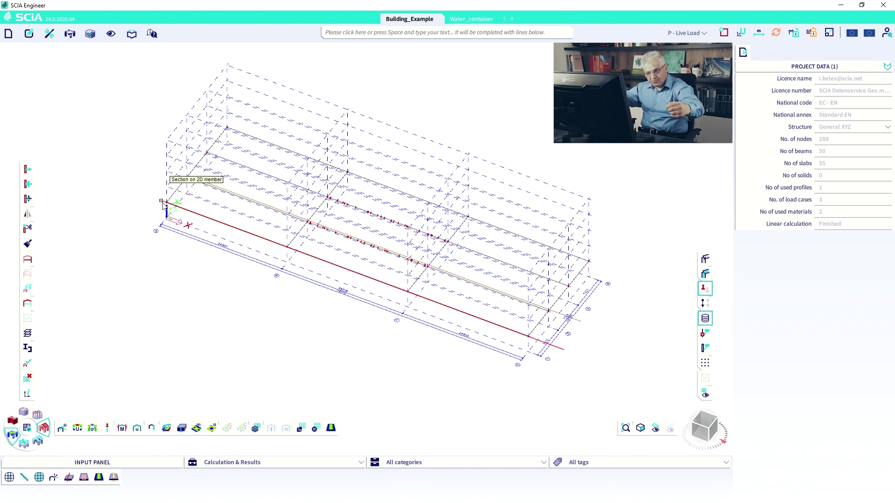
pyautogui.click(198, 429)
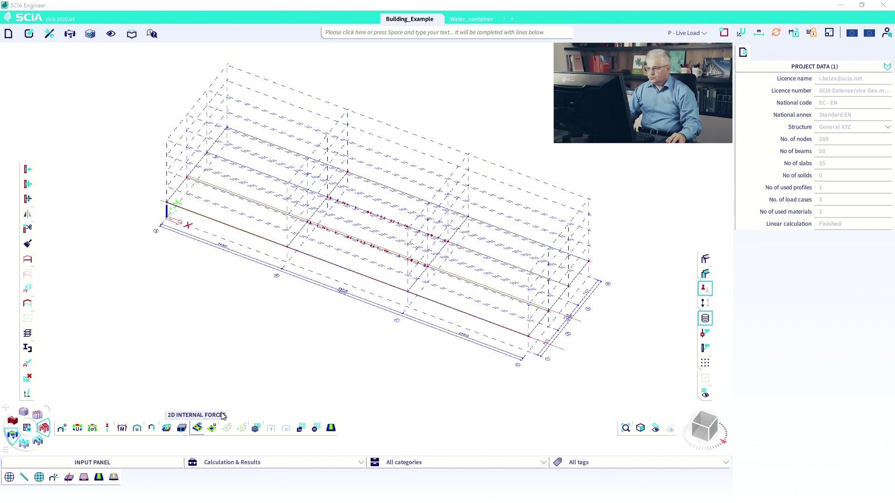
pyautogui.click(823, 245)
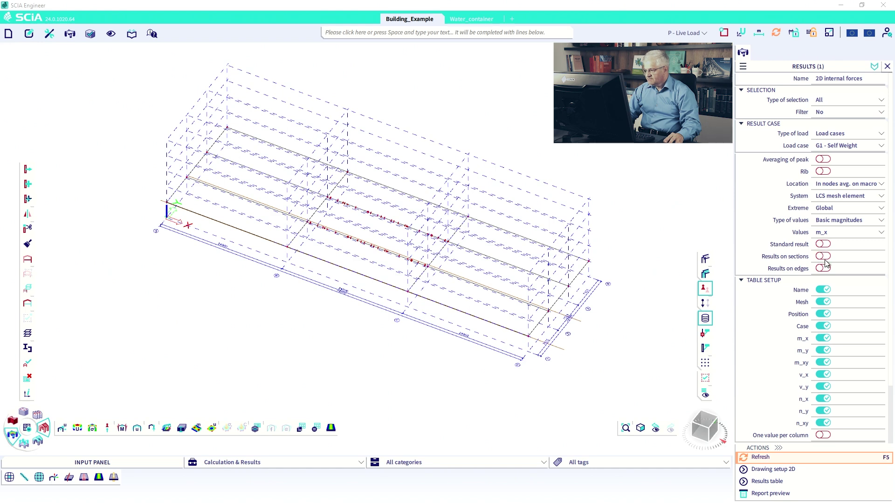
pyautogui.click(823, 257)
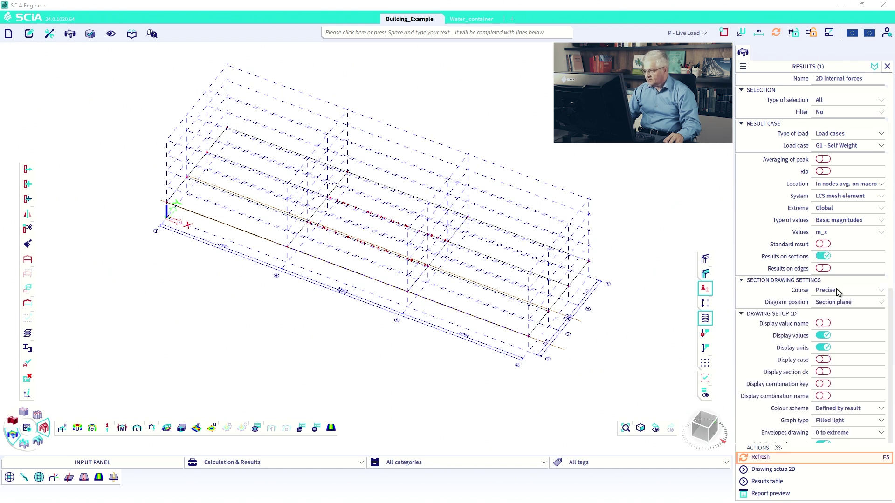
pyautogui.click(776, 460)
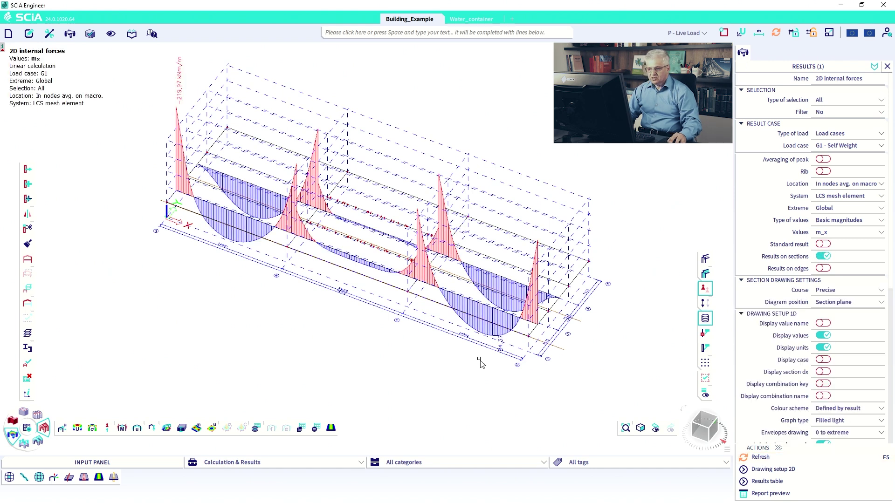
# Hide the units on the section diagrams, set the extreme to Mesh, and refresh the m_x values.
pyautogui.keyDown('ctrl'); pyautogui.moveTo(482, 363); pyautogui.dragTo(485, 364, button='right'); pyautogui.keyUp('ctrl')
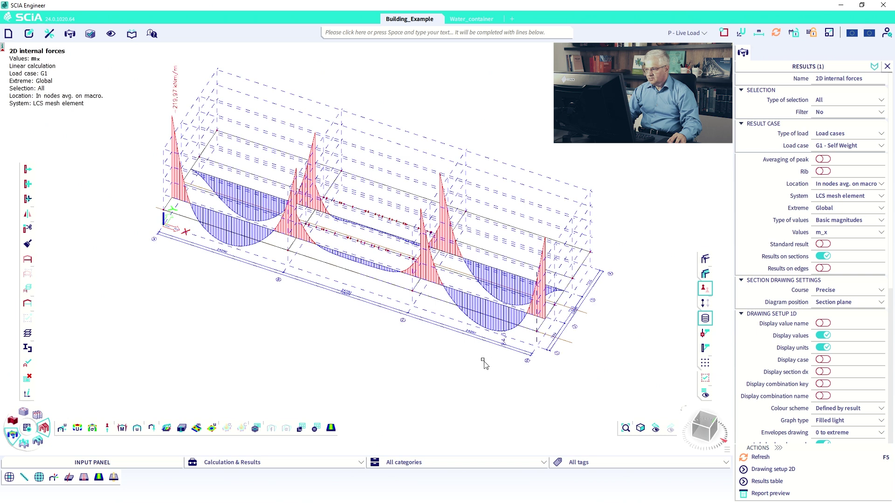
pyautogui.click(823, 347)
pyautogui.click(837, 303)
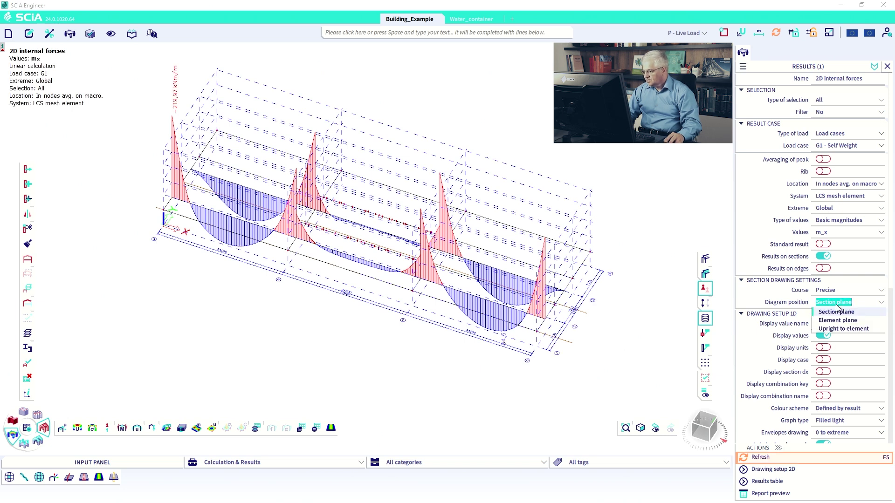
pyautogui.click(802, 305)
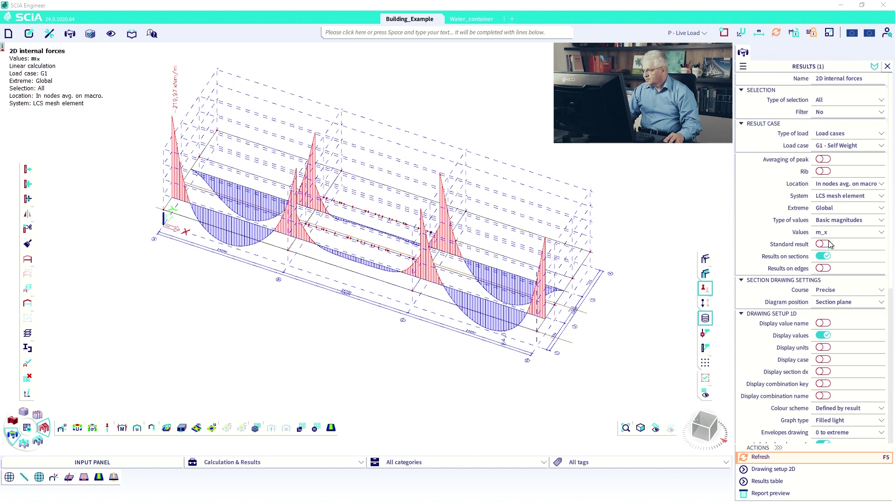
pyautogui.click(830, 211)
pyautogui.click(827, 227)
pyautogui.click(775, 461)
pyautogui.scroll(5, 354, 279)
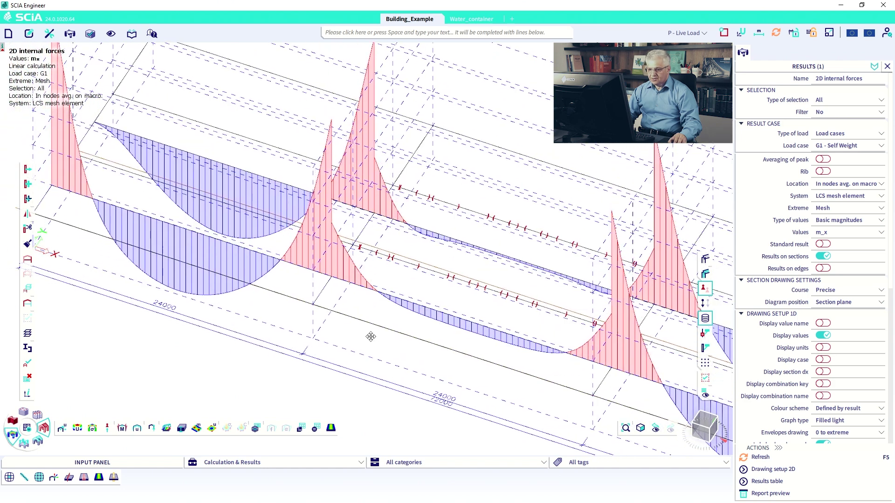
pyautogui.scroll(3, 336, 326)
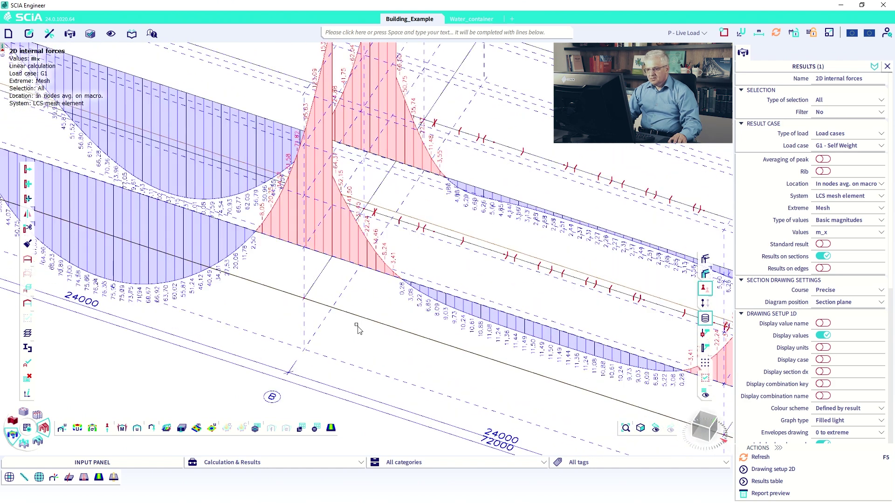
pyautogui.scroll(-8, 358, 329)
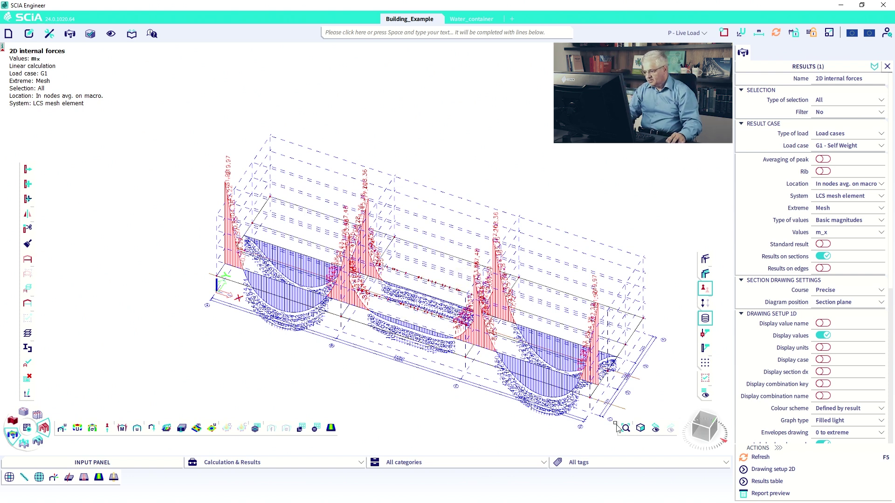
# Delete both sections on the slab and display the whole building model.
pyautogui.moveTo(622, 413); pyautogui.dragTo(511, 359, button='middle')
pyautogui.click(510, 343)
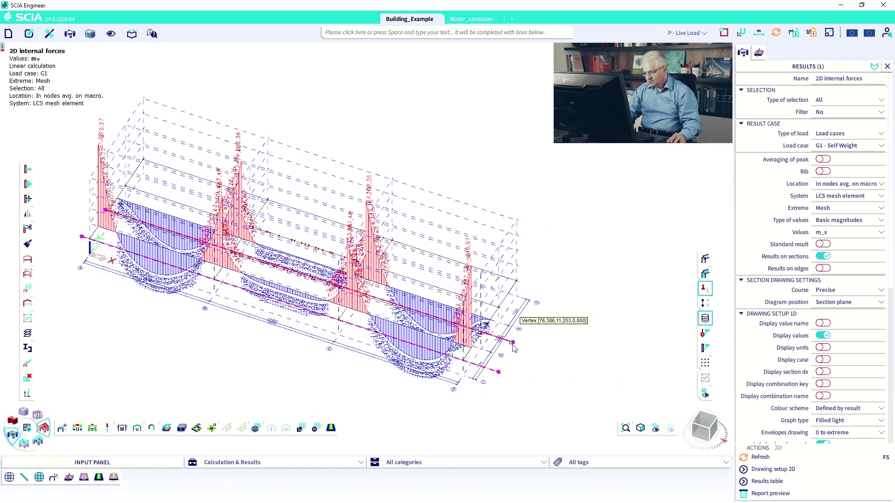
pyautogui.press('Delete')
pyautogui.click(461, 290)
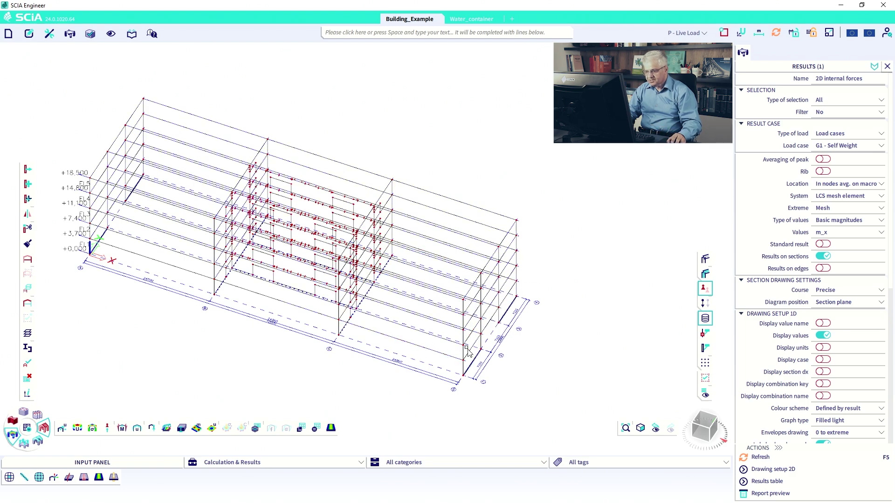
pyautogui.moveTo(446, 322); pyautogui.dragTo(428, 261, button='middle')
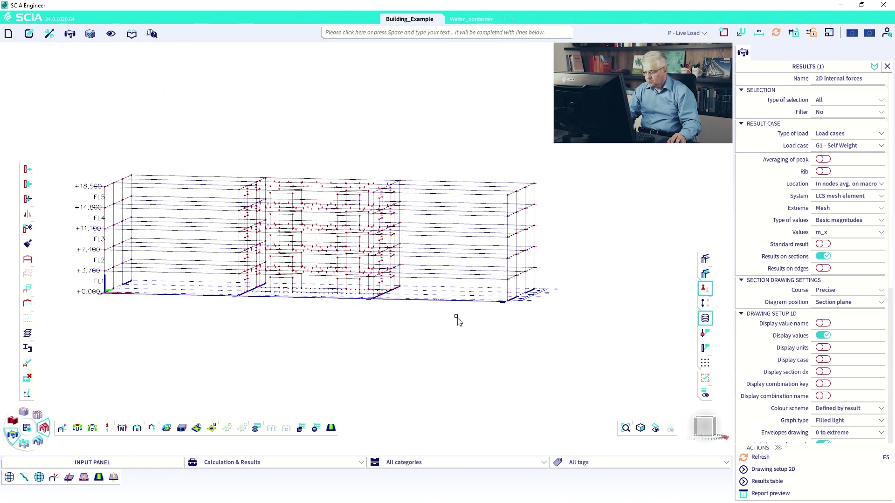
# Draw a 2D member section along the building's front edge from 0/0/1.85 to 72/0/1.85 m, snapping to midpoints at mid-height of the lowest storey.
pyautogui.click(69, 477)
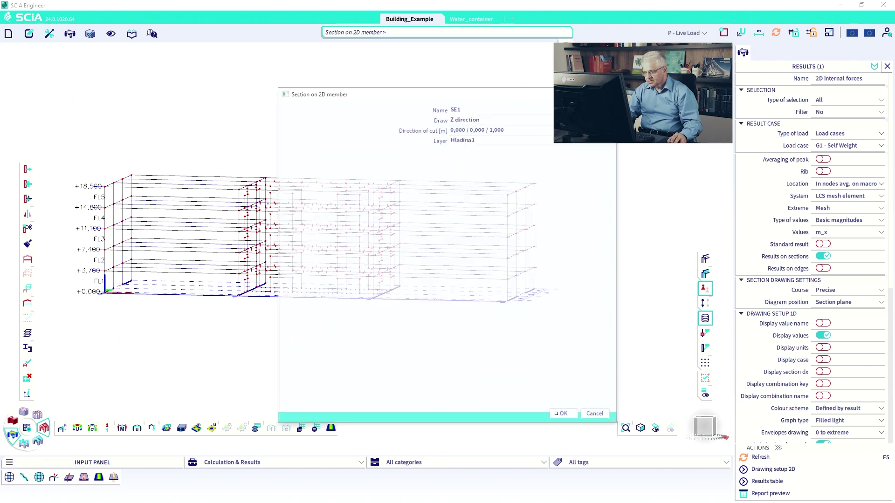
pyautogui.click(563, 416)
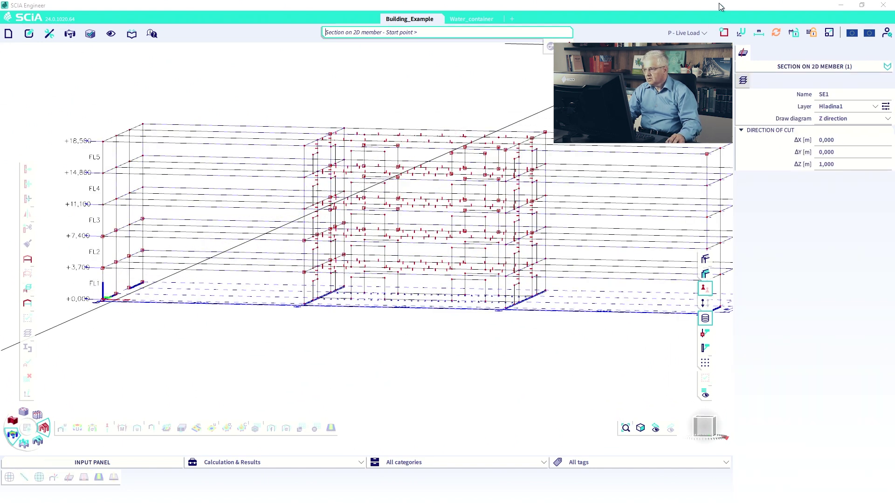
pyautogui.click(724, 32)
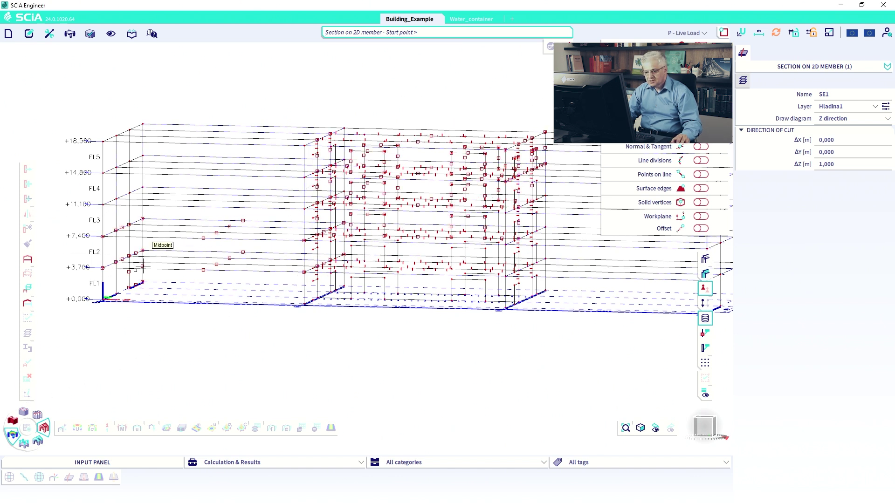
pyautogui.click(173, 252)
pyautogui.moveTo(265, 283); pyautogui.dragTo(77, 279, button='middle')
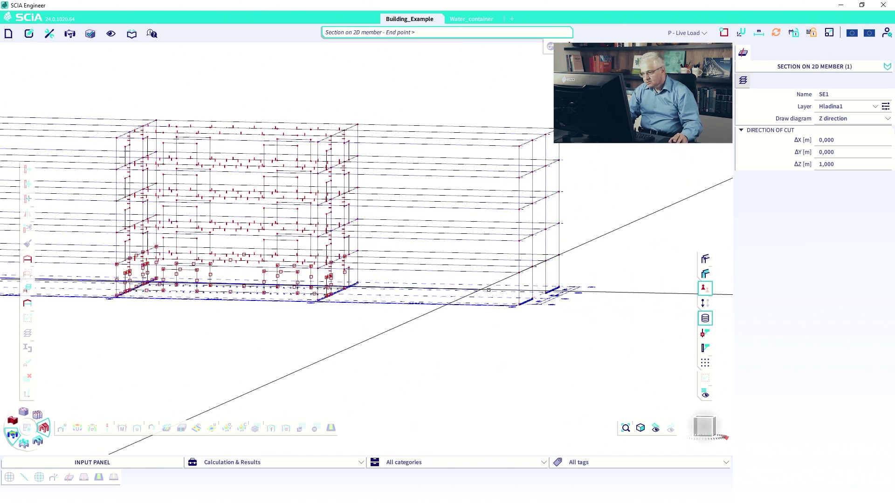
pyautogui.click(472, 296)
pyautogui.press('Escape')
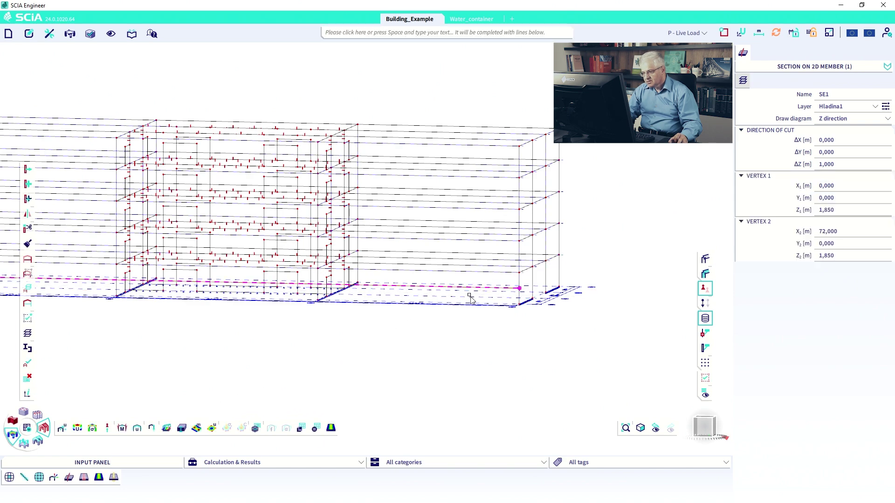
# Set the new section's direction of cut to ΔY 1 and ΔZ 0 so it cuts horizontally through the walls.
pyautogui.keyDown('ctrl'); pyautogui.moveTo(457, 308); pyautogui.dragTo(292, 294, button='right'); pyautogui.keyUp('ctrl')
pyautogui.scroll(-2, 292, 295)
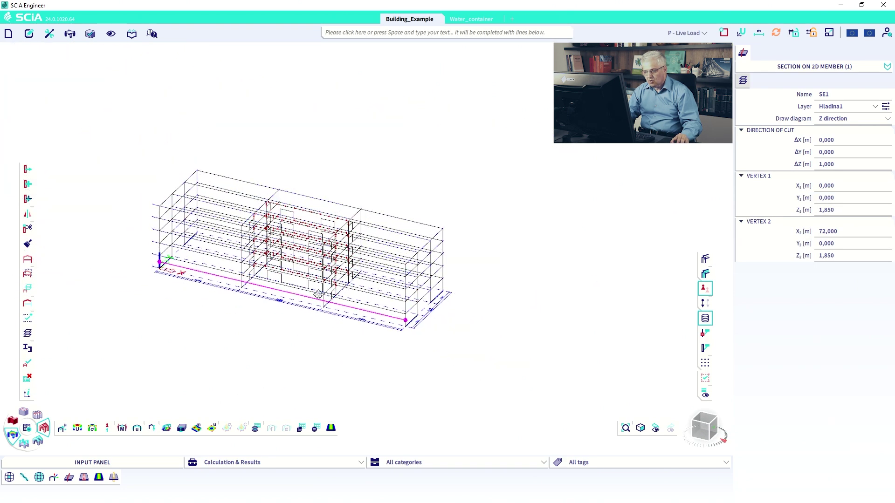
pyautogui.moveTo(292, 295); pyautogui.dragTo(332, 299, button='middle')
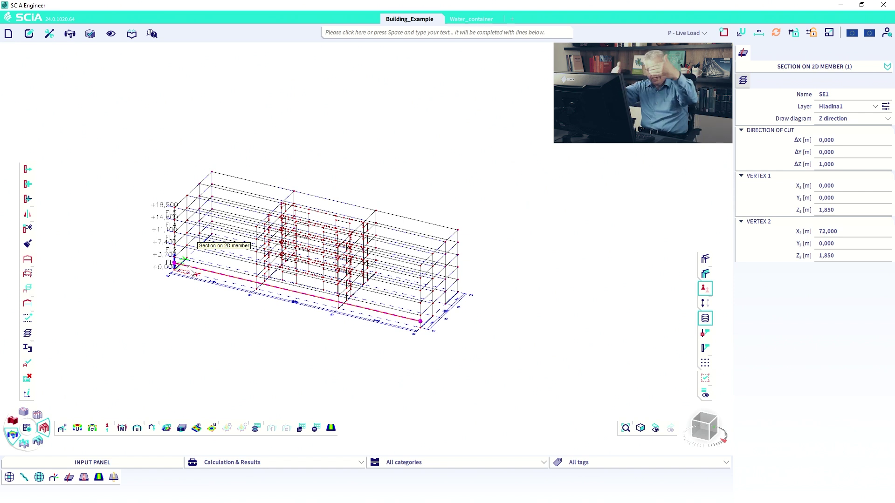
pyautogui.click(836, 140)
pyautogui.click(842, 153)
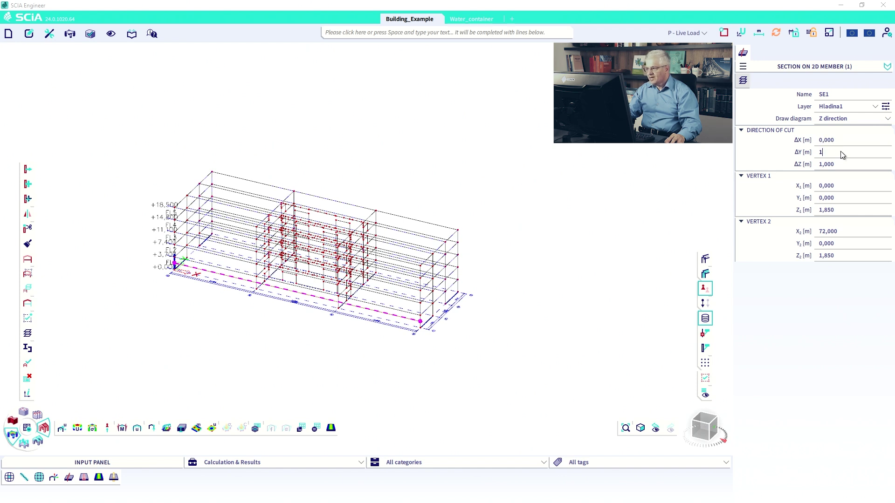
pyautogui.press('Return')
pyautogui.click(839, 166)
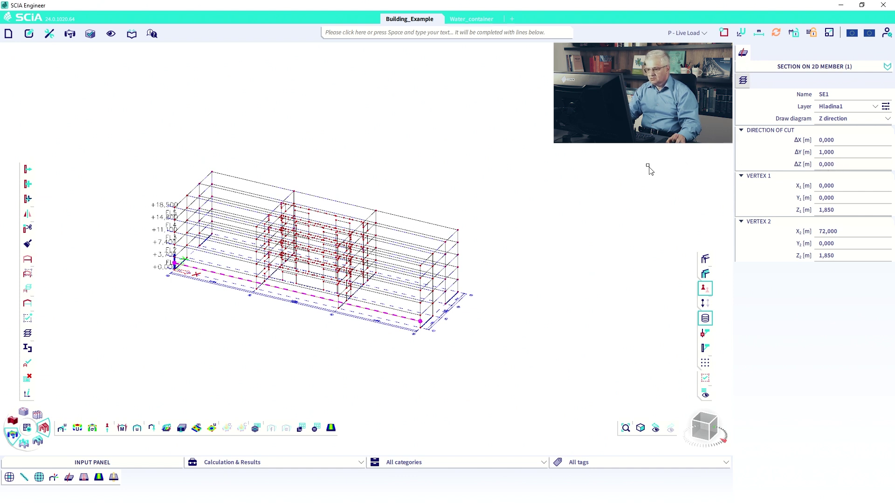
pyautogui.press('Escape')
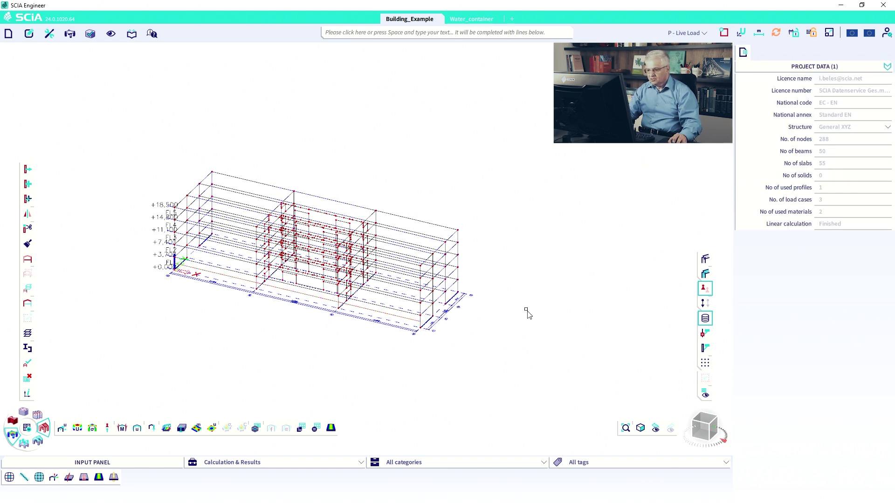
# Show the 2D internal forces n_y on the wall section and examine the diagrams in plan view.
pyautogui.click(213, 429)
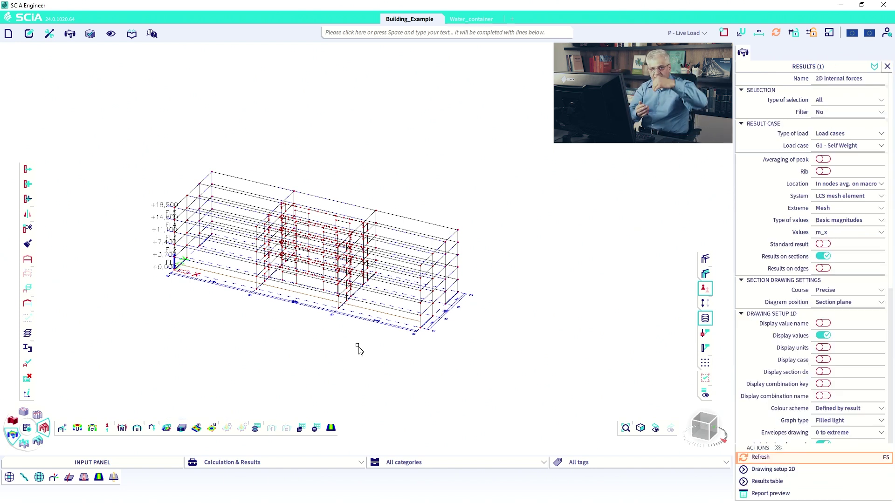
pyautogui.click(836, 235)
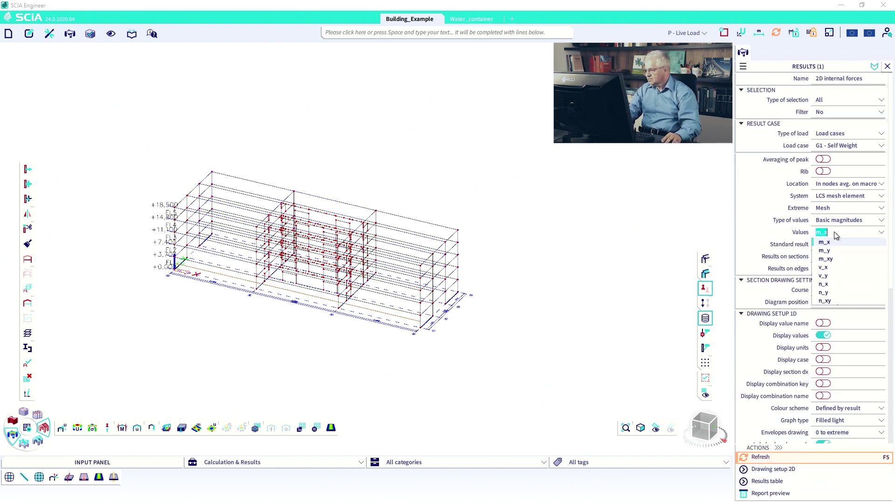
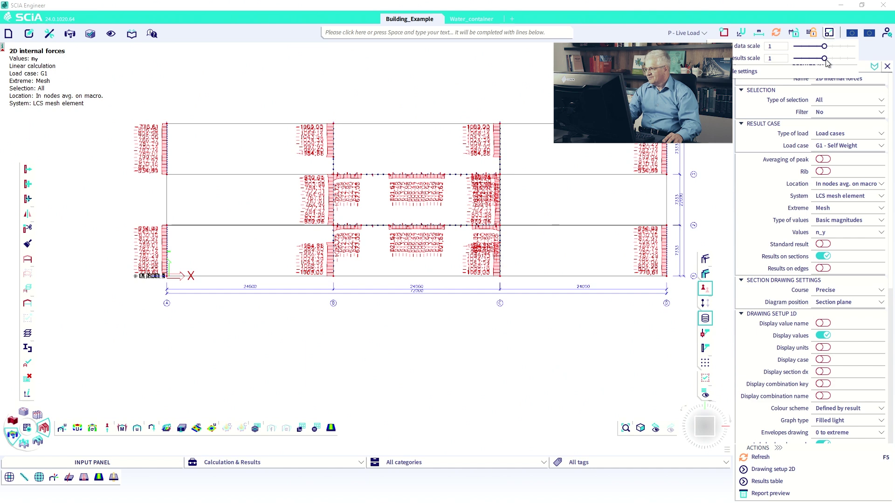
pyautogui.scroll(2, 381, 249)
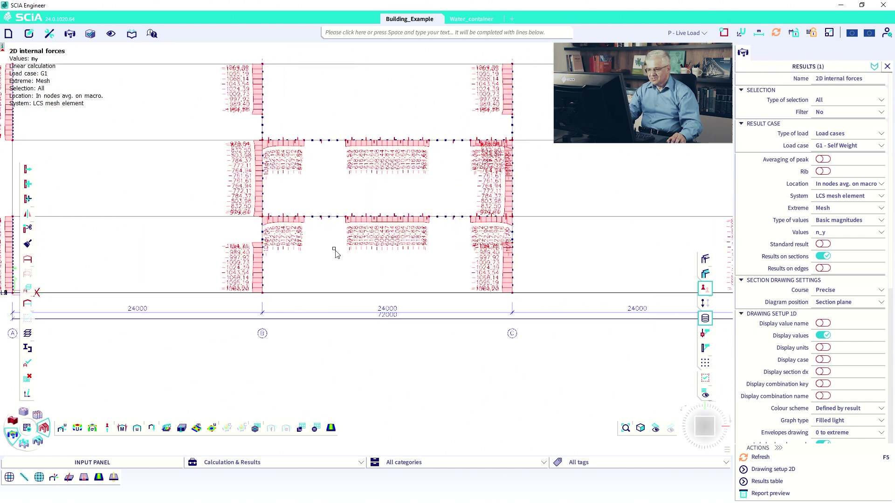
pyautogui.scroll(2, 334, 248)
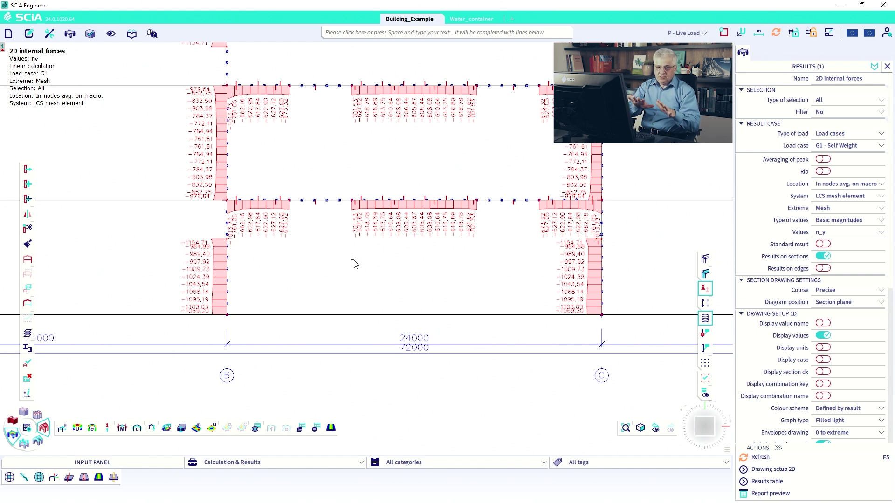
pyautogui.scroll(-2, 399, 286)
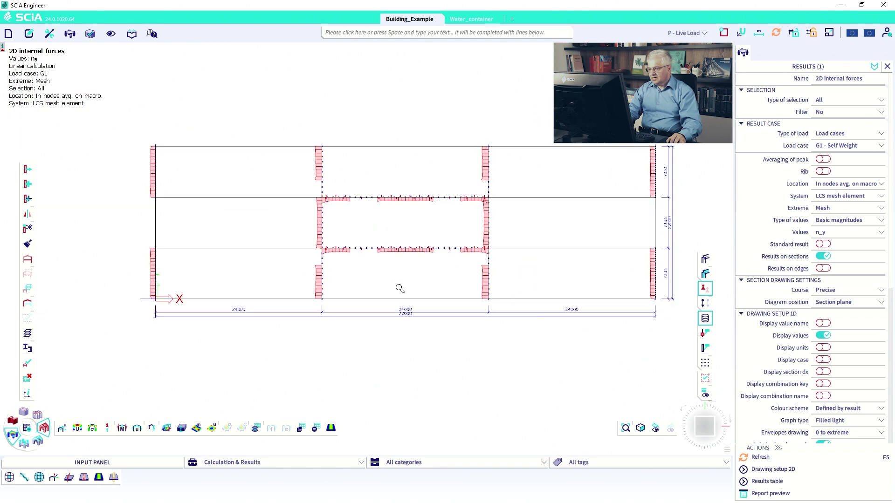
# Set the section's diagram drawing to follow the result settings using the "Draw similar as for setting" option.
pyautogui.keyDown('ctrl'); pyautogui.moveTo(400, 285); pyautogui.dragTo(419, 242, button='right'); pyautogui.keyUp('ctrl')
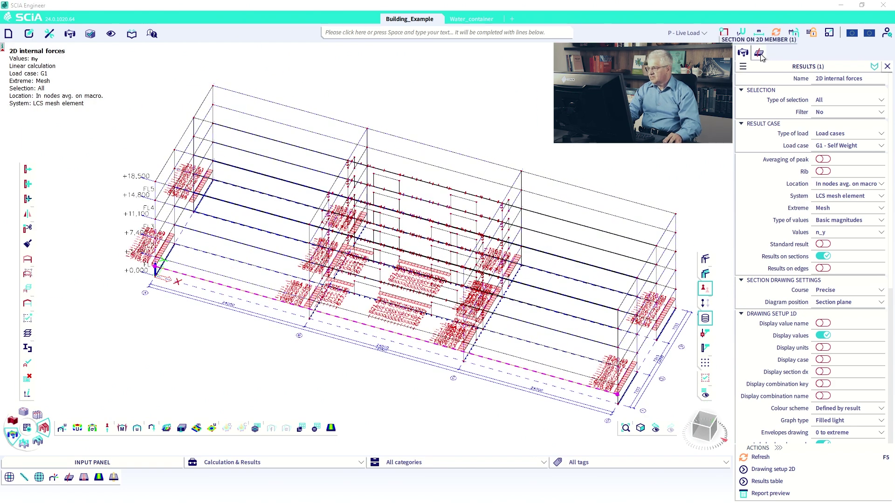
pyautogui.click(758, 33)
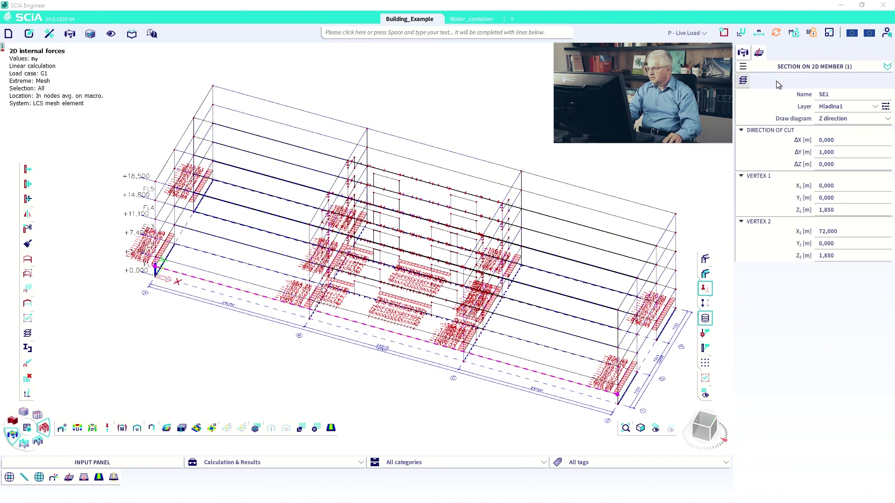
pyautogui.click(839, 119)
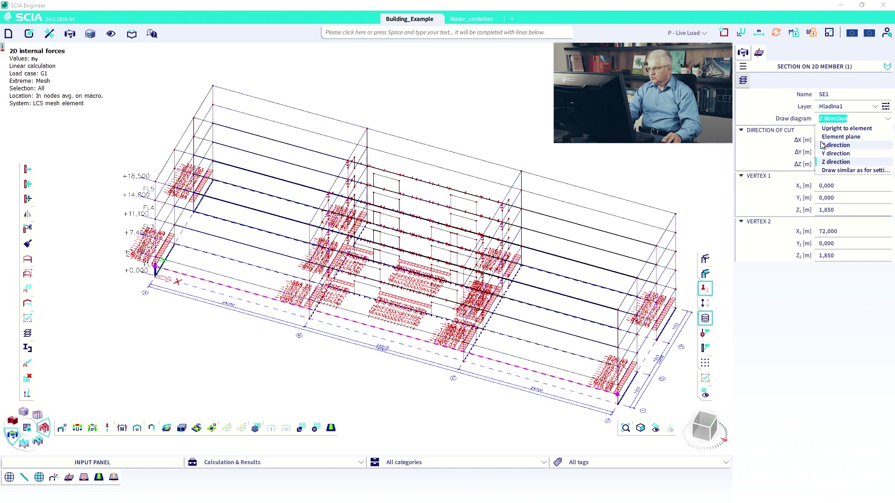
pyautogui.click(840, 171)
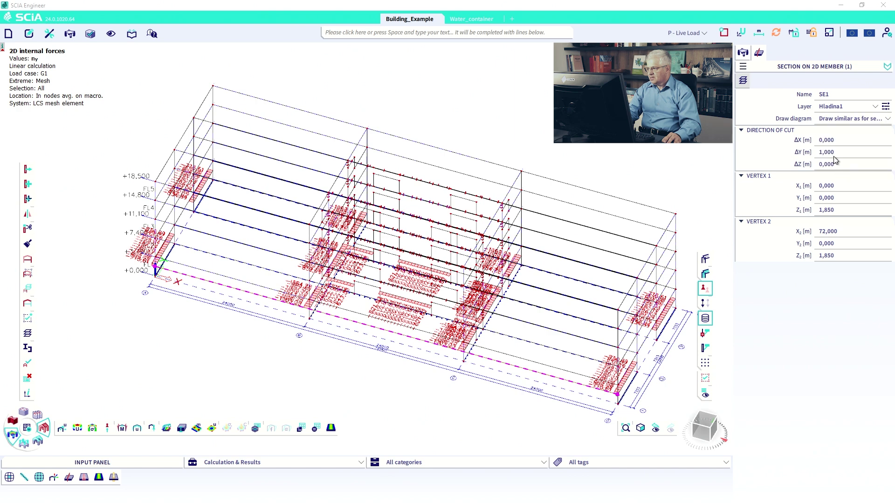
pyautogui.press('Escape')
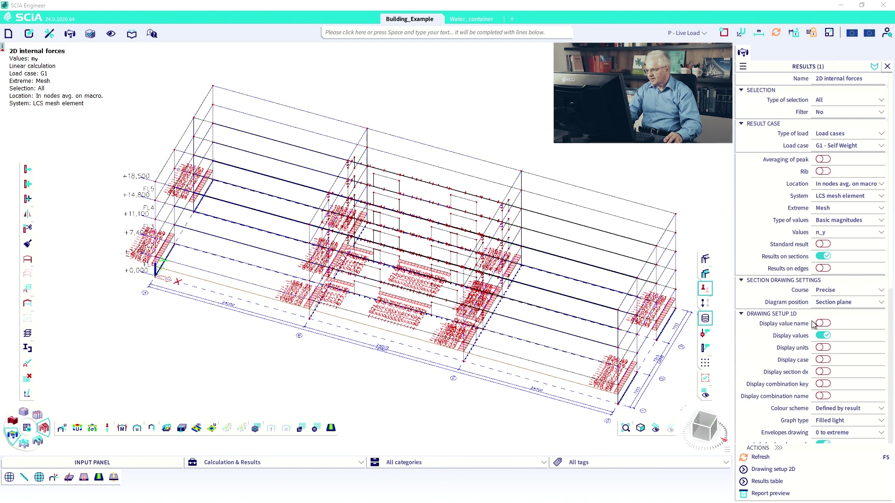
# Set the section diagram position to Element plane, refresh the n_y results, and inspect the diagrams on the walls.
pyautogui.click(844, 303)
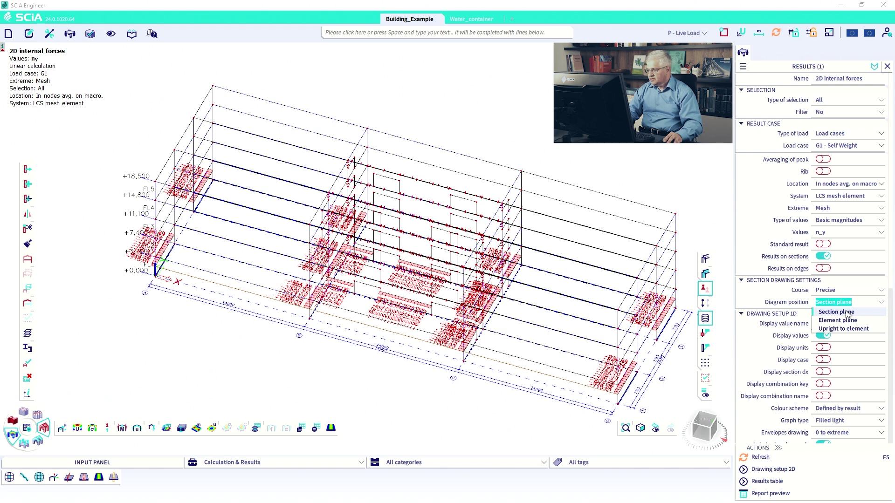
pyautogui.click(844, 313)
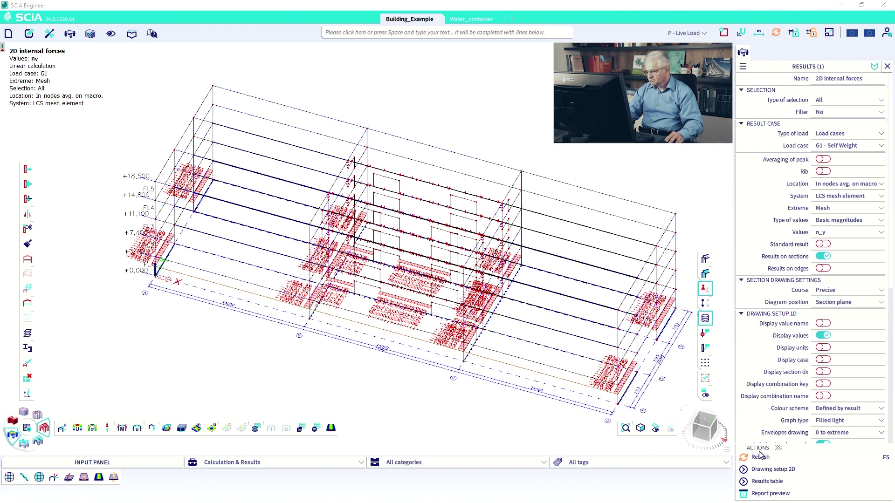
pyautogui.click(849, 302)
pyautogui.click(849, 321)
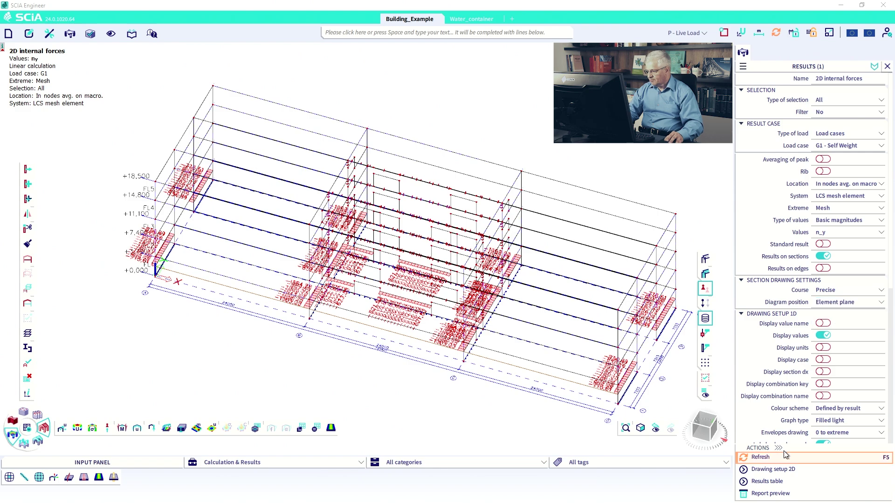
pyautogui.click(773, 458)
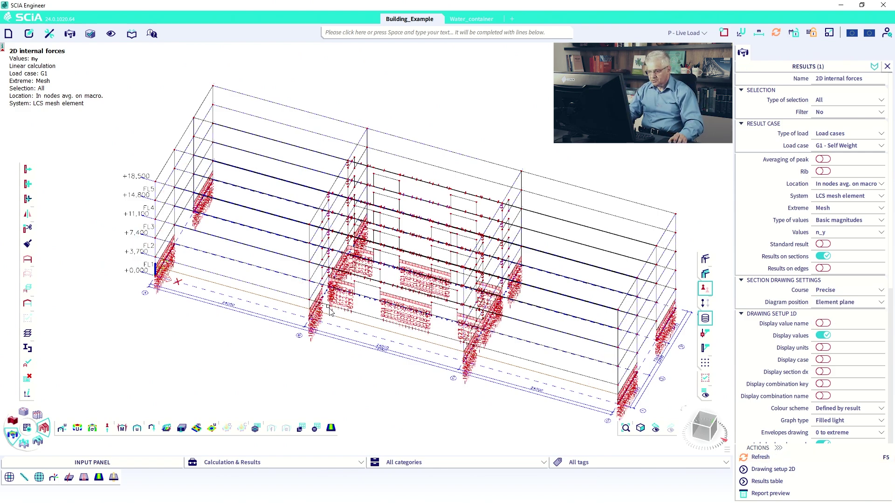
pyautogui.scroll(5, 325, 298)
pyautogui.scroll(3, 326, 299)
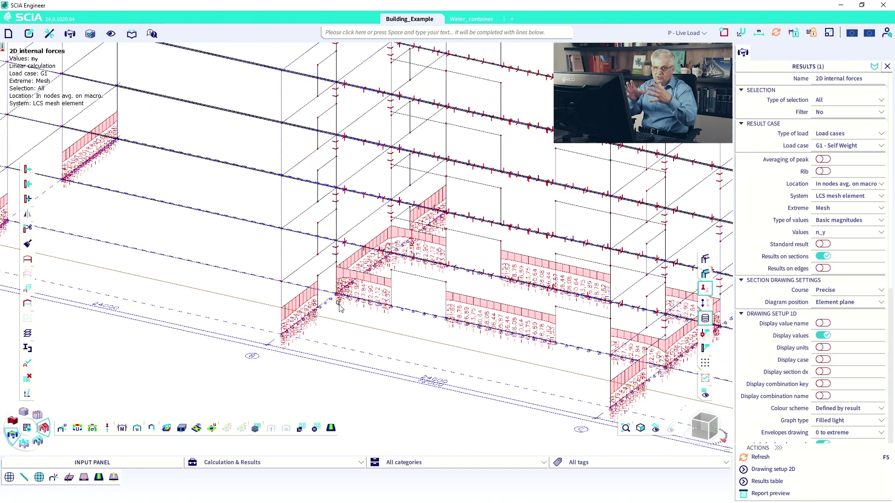
# Set the section diagram position to Upright to element and refresh the n_y results.
pyautogui.click(846, 303)
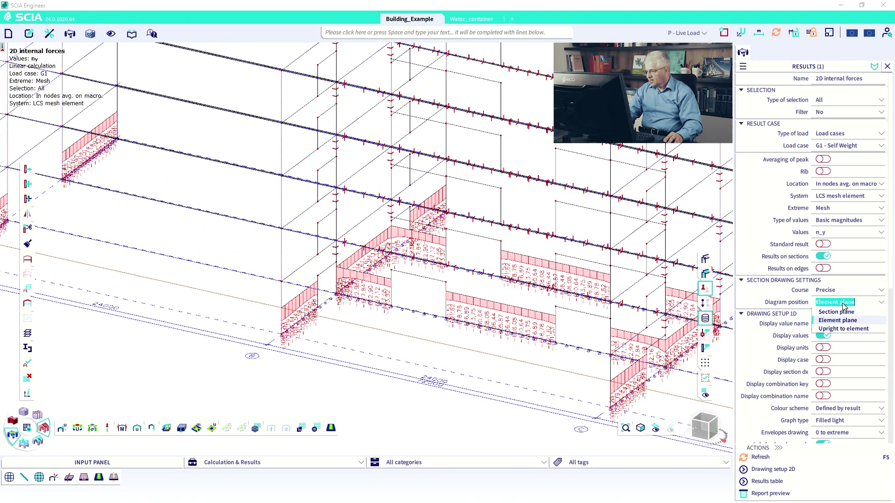
pyautogui.click(843, 329)
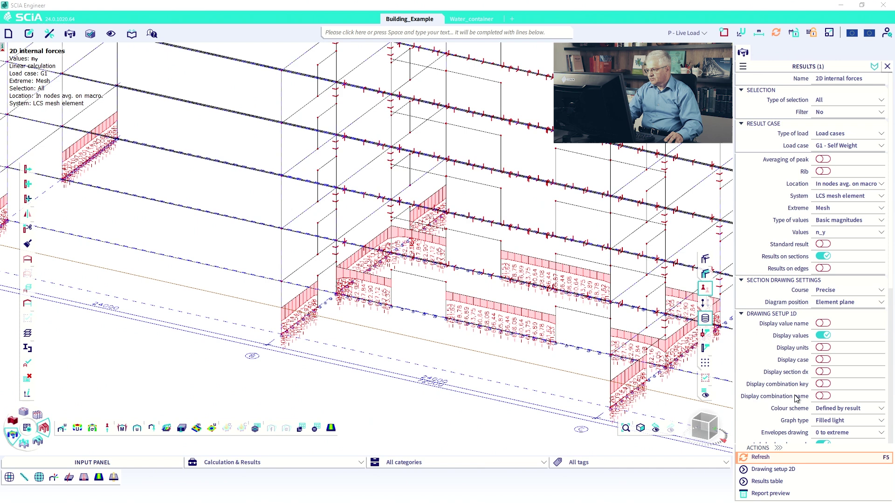
pyautogui.click(759, 458)
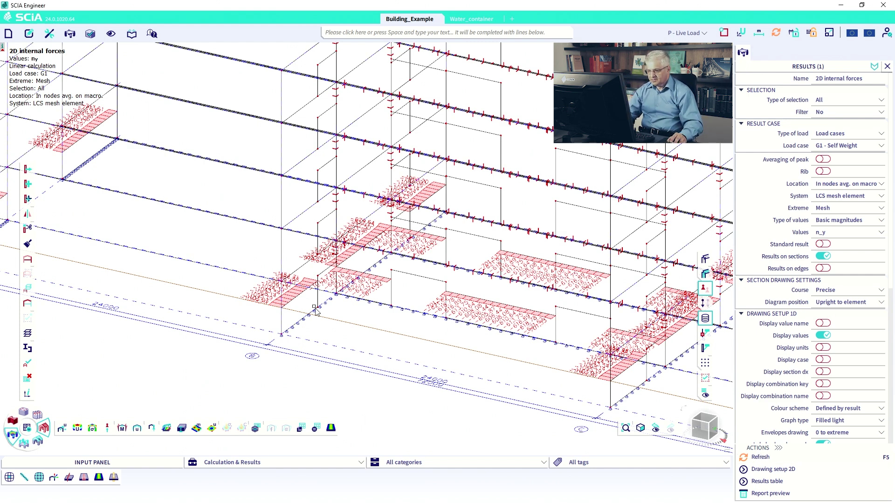
# Set the course of the section diagrams to Trapezoidal in plan view and refresh the n_y results on the walls.
pyautogui.click(704, 421)
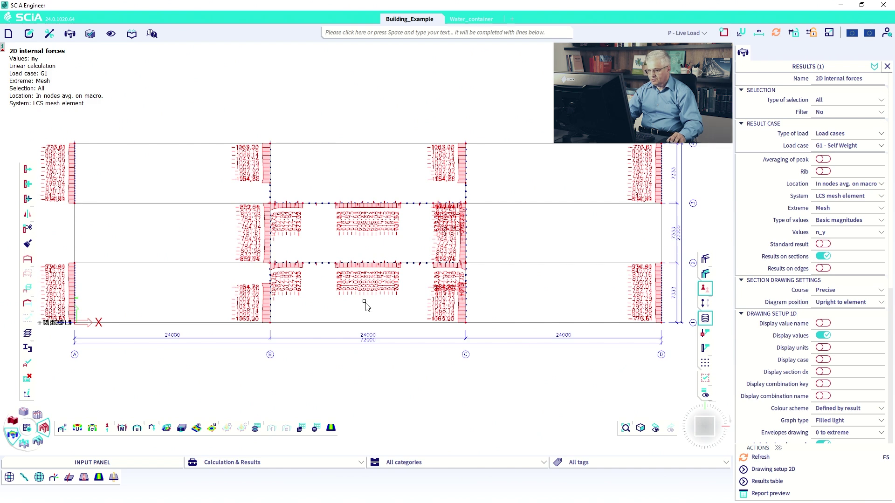
pyautogui.moveTo(366, 304)
pyautogui.mouseDown(button='middle')
pyautogui.moveTo(365, 329)
pyautogui.moveTo(346, 338)
pyautogui.mouseUp(button='middle')
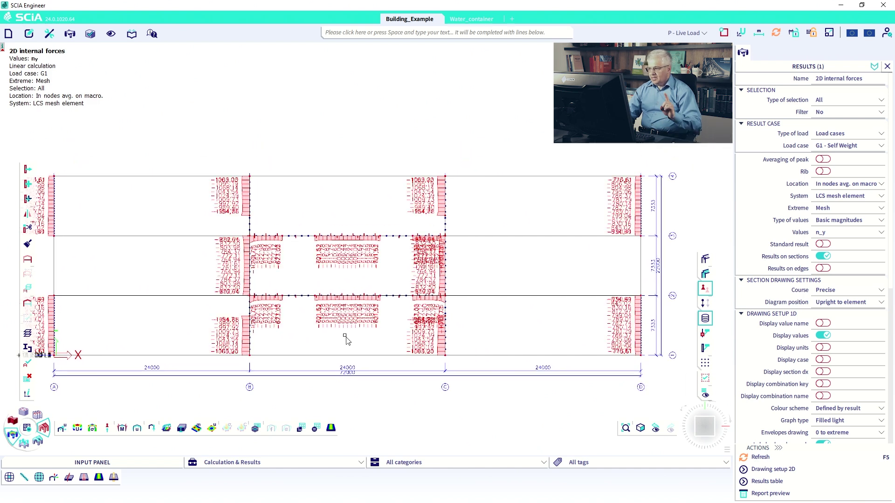
pyautogui.click(839, 292)
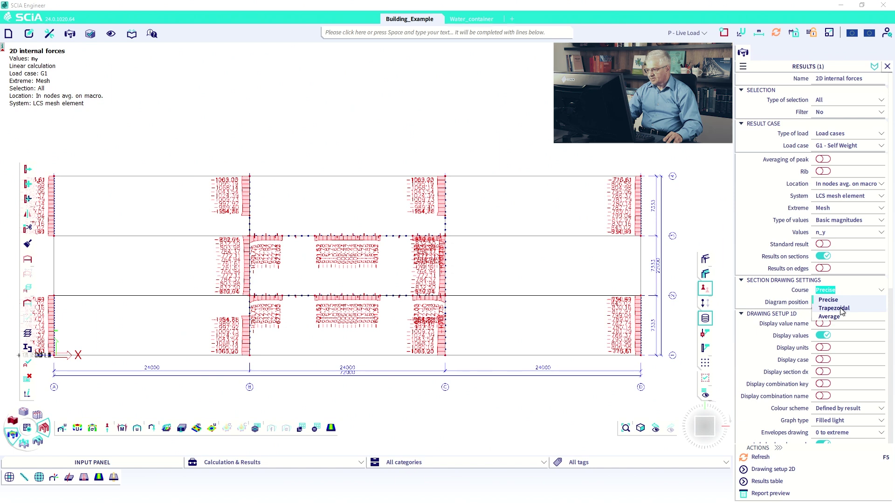
pyautogui.click(834, 308)
pyautogui.click(755, 457)
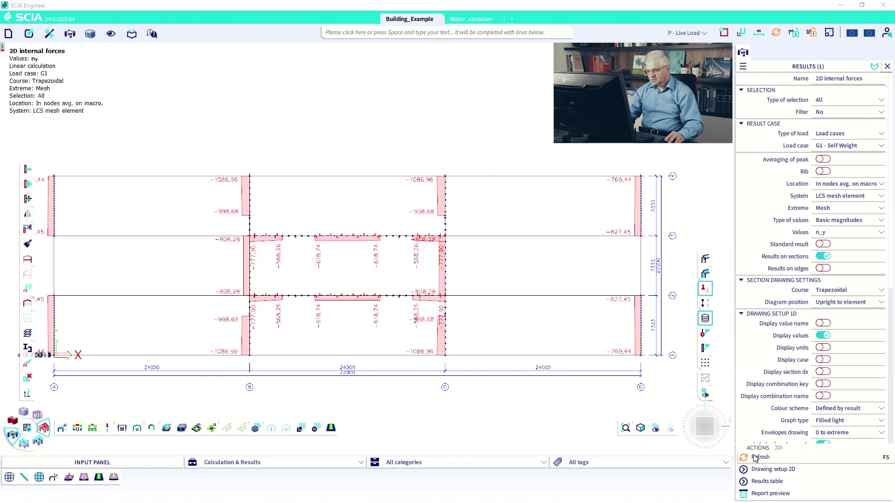
pyautogui.scroll(2, 340, 328)
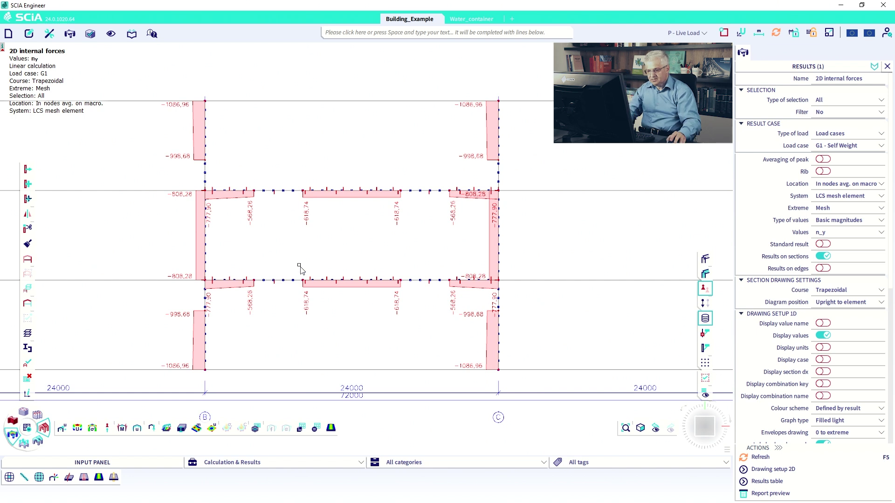
# Set the course of the section diagrams to Average and refresh the n_y results on the walls.
pyautogui.click(838, 290)
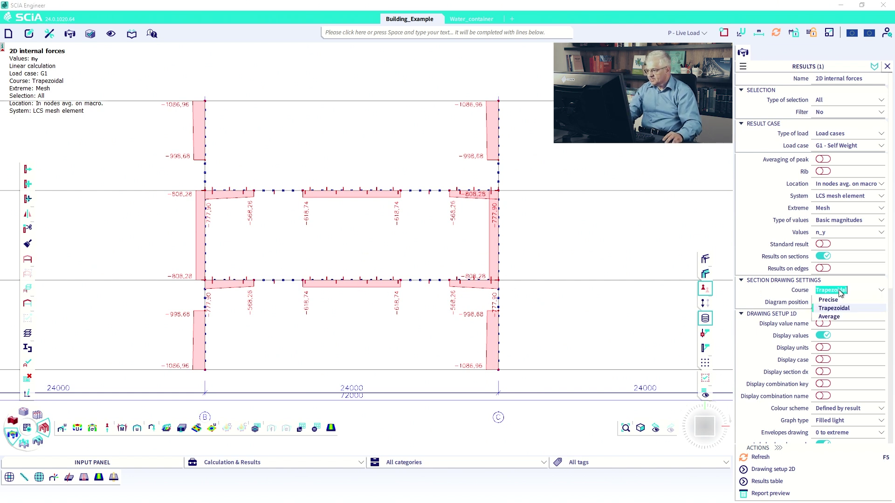
pyautogui.click(833, 316)
pyautogui.click(779, 458)
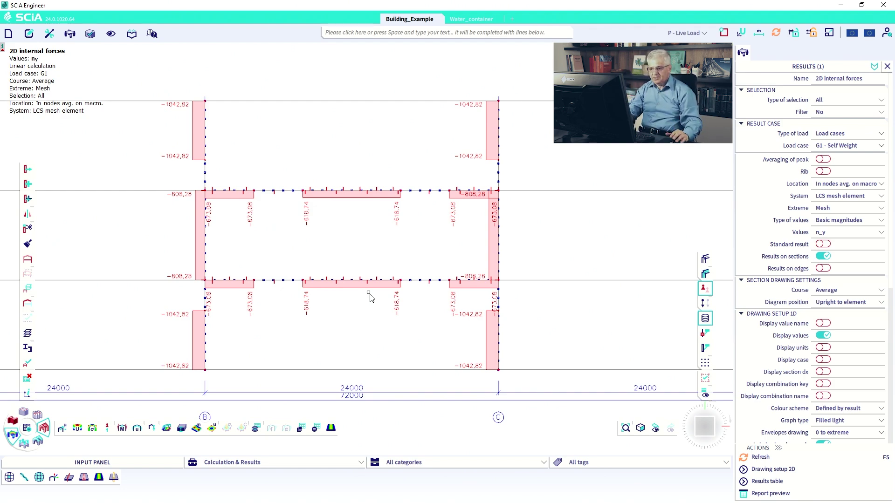
# Set the type of values to Resultant with F_y, refresh the results, and inspect the resultant forces on the wall sections.
pyautogui.keyDown('ctrl'); pyautogui.moveTo(340, 310); pyautogui.dragTo(328, 292, button='right'); pyautogui.keyUp('ctrl')
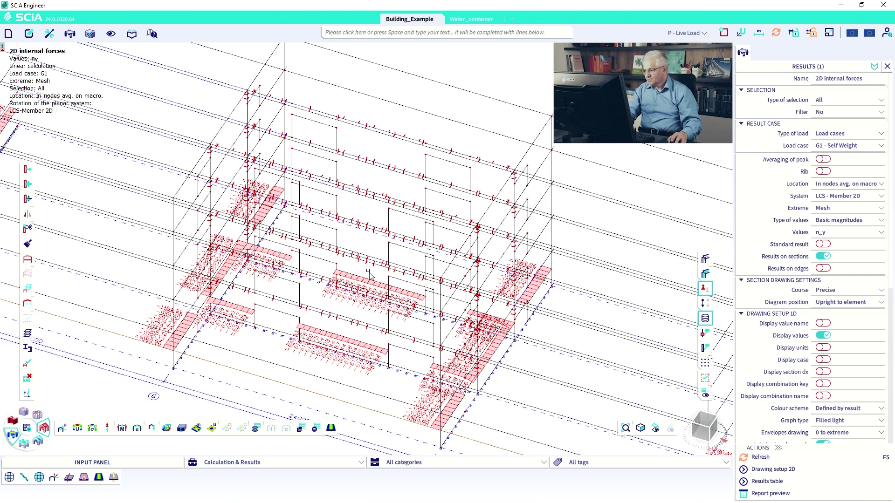
pyautogui.click(834, 223)
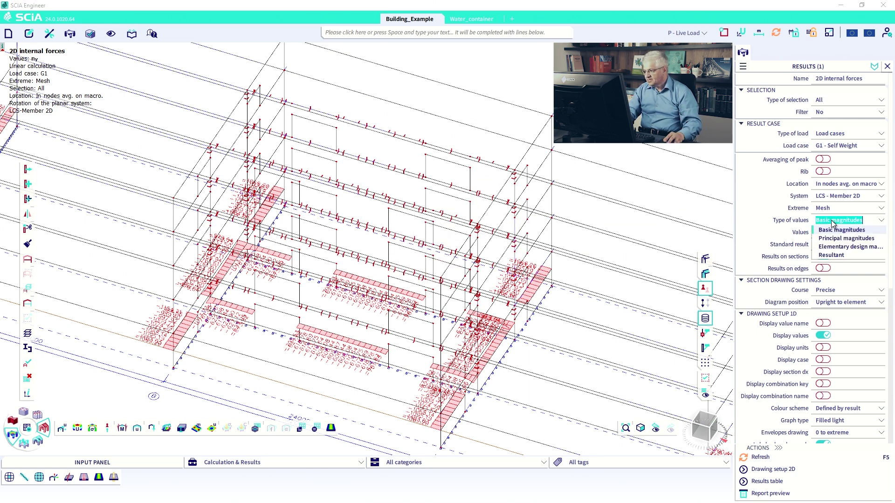
pyautogui.click(830, 255)
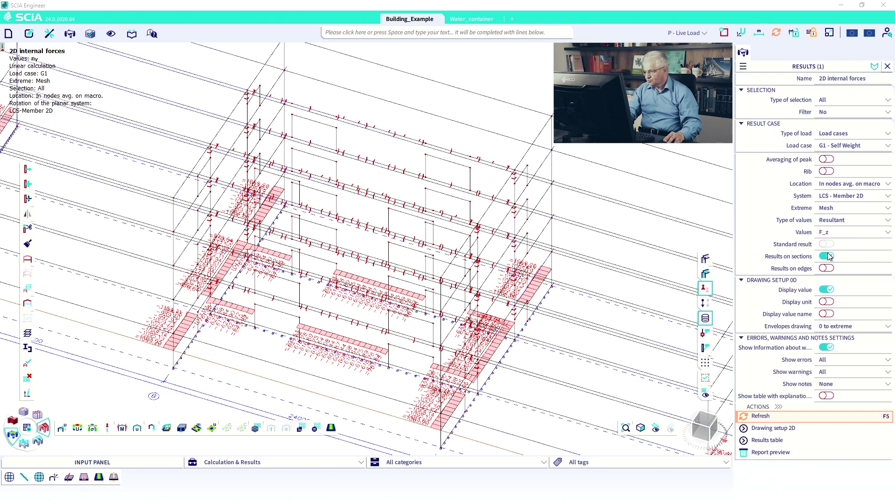
pyautogui.click(757, 422)
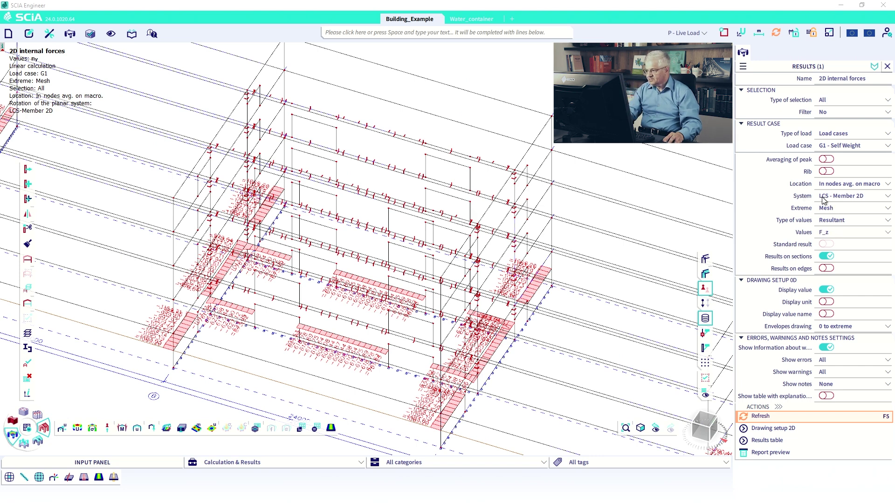
pyautogui.click(843, 233)
pyautogui.click(840, 250)
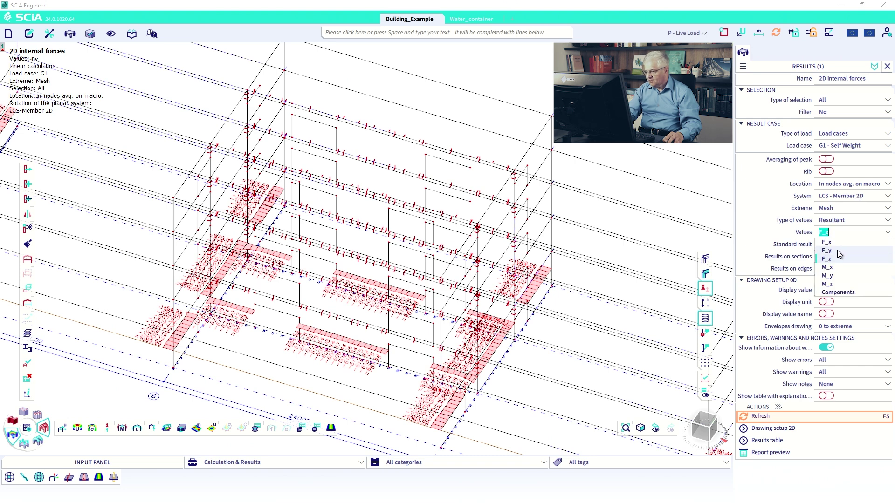
pyautogui.click(762, 419)
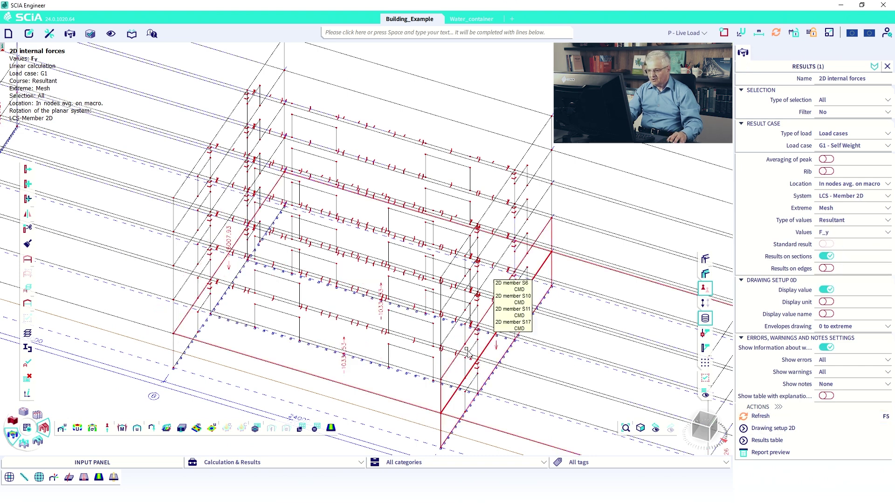
pyautogui.scroll(5, 331, 345)
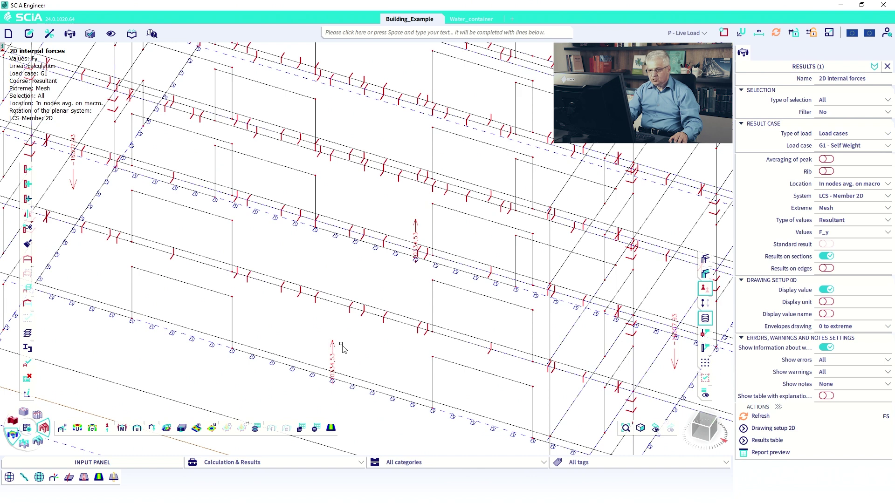
pyautogui.scroll(-2, 331, 344)
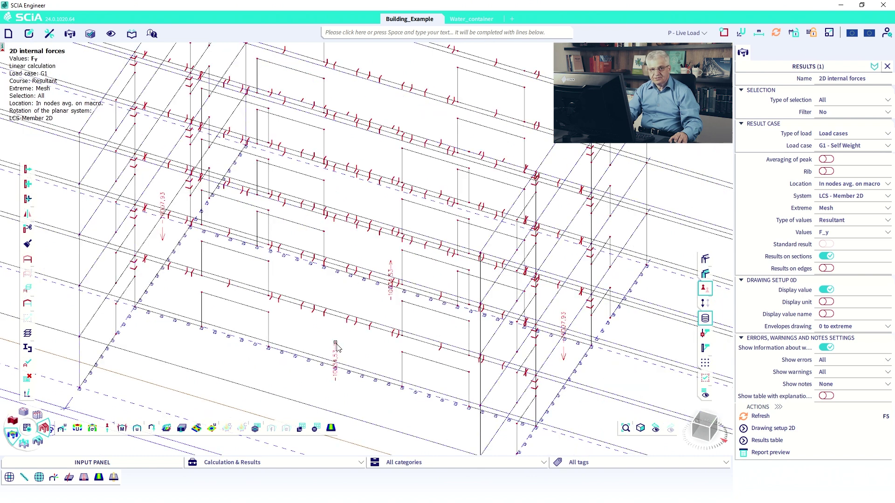
pyautogui.scroll(-5, 335, 345)
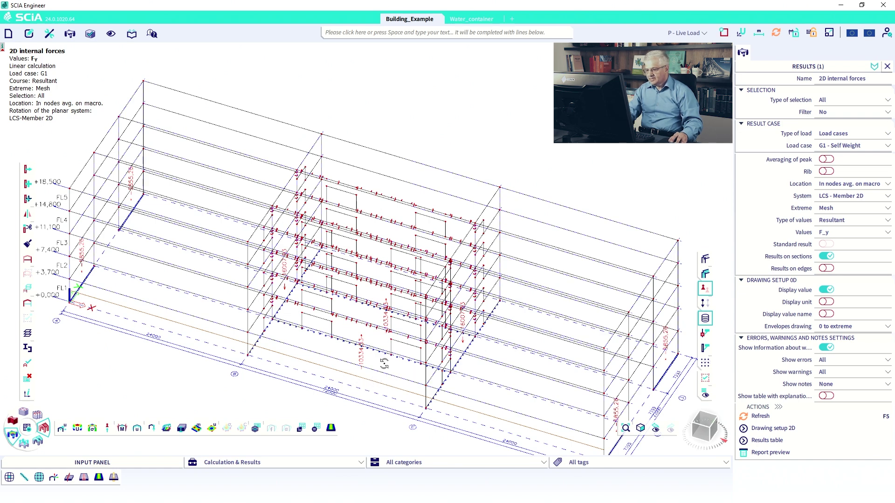
pyautogui.scroll(5, 384, 366)
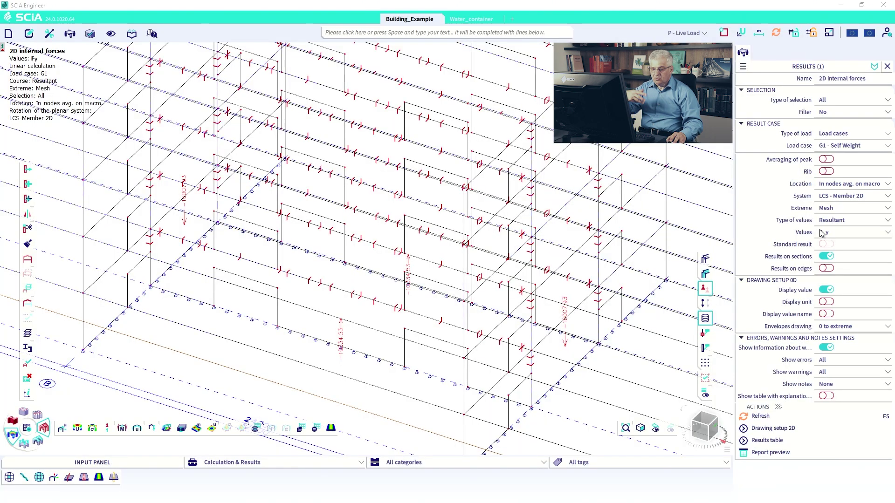
# Set the result system to Global with F_z, refresh, and inspect the vertical resultants on the wall sections.
pyautogui.click(842, 197)
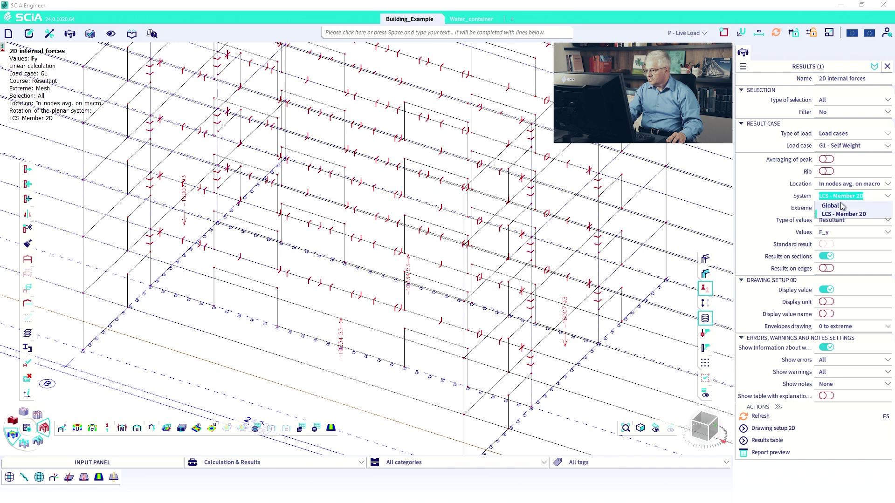
pyautogui.click(842, 206)
pyautogui.click(842, 233)
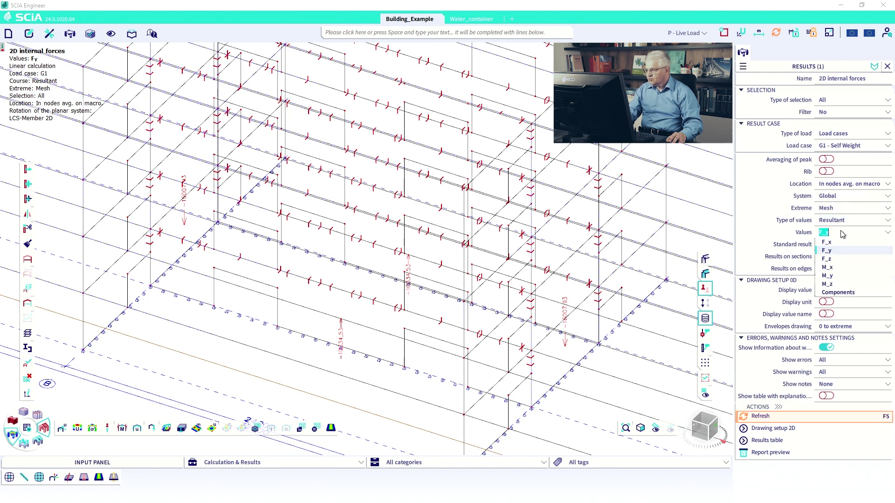
pyautogui.click(837, 260)
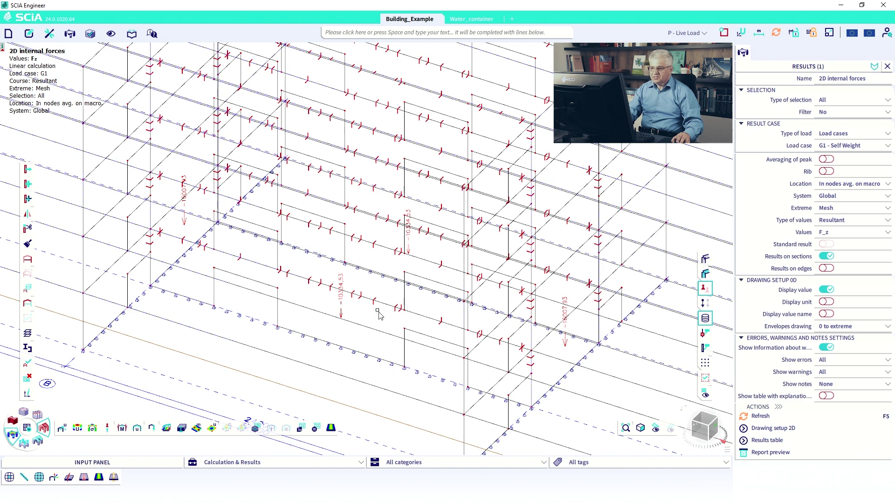
pyautogui.scroll(-2, 378, 315)
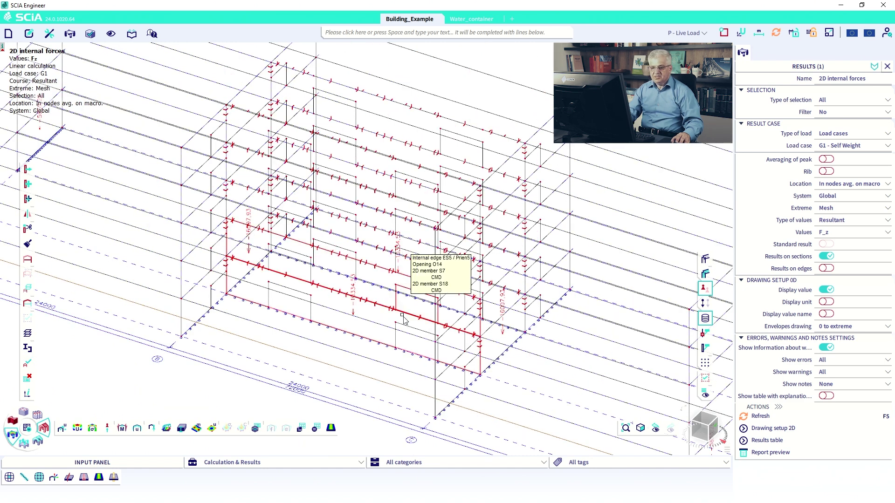
pyautogui.scroll(2, 403, 321)
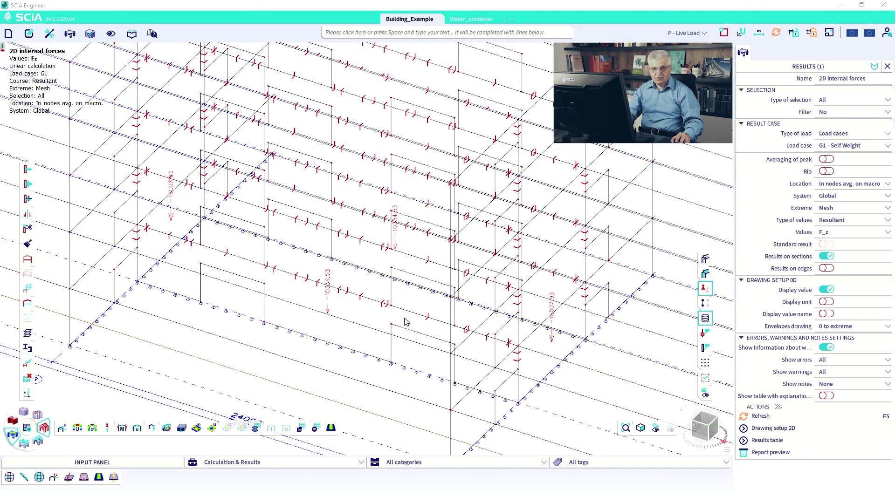
# Switch to the Water_container project and display the water pressure loads on the cylindrical wall.
pyautogui.hotkey('ctrl', 'Tab')
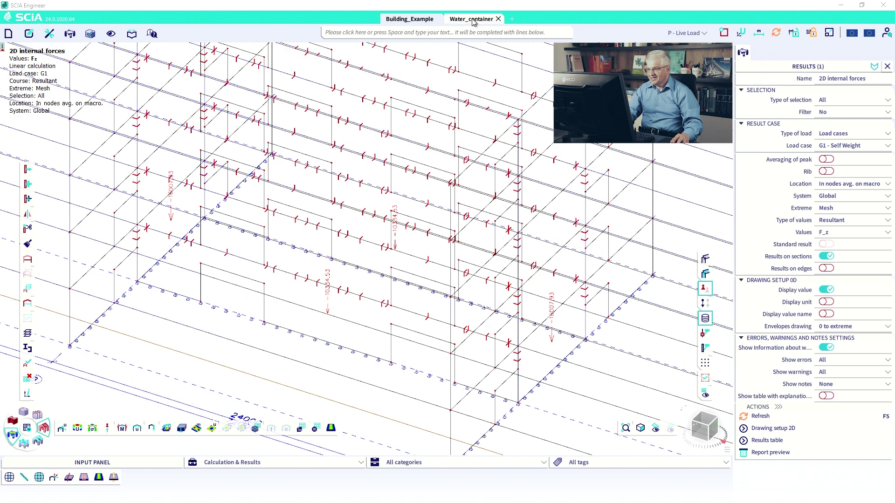
pyautogui.scroll(-4, 395, 264)
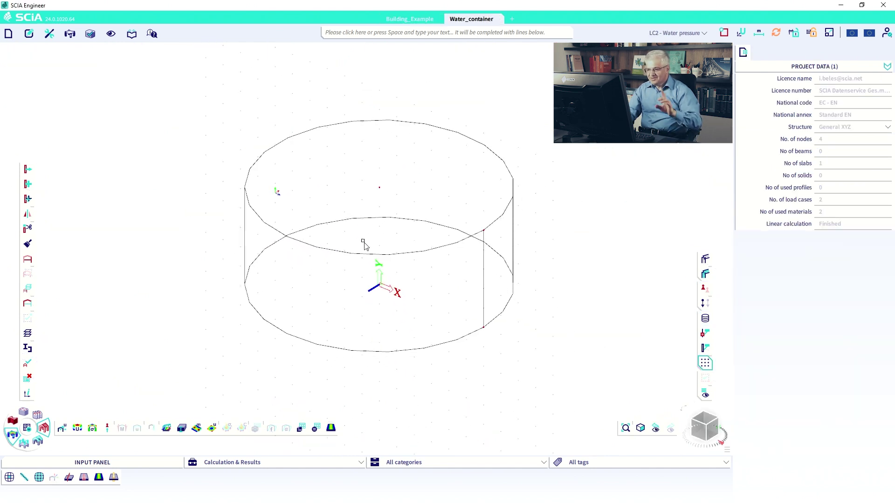
pyautogui.moveTo(372, 268)
pyautogui.keyDown('ctrl'); pyautogui.mouseDown(button='right')
pyautogui.moveTo(373, 289)
pyautogui.moveTo(375, 275)
pyautogui.mouseUp(button='right'); pyautogui.keyUp('ctrl')
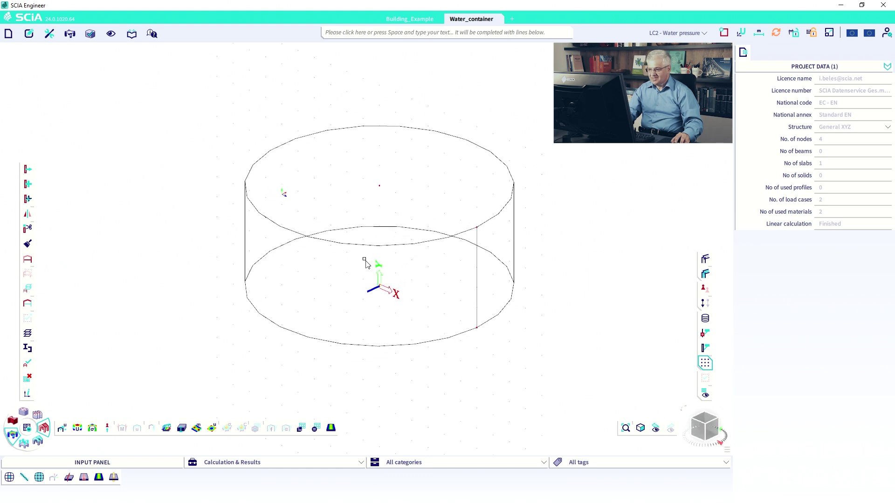
pyautogui.click(704, 304)
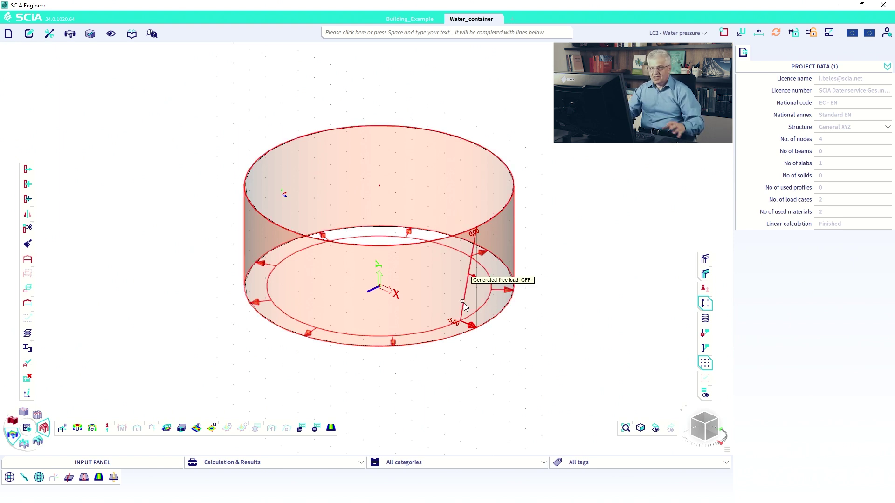
# Show the 2D internal forces m_y for LC2 - Water pressure as Standard result without results on sections, and close the results.
pyautogui.click(197, 428)
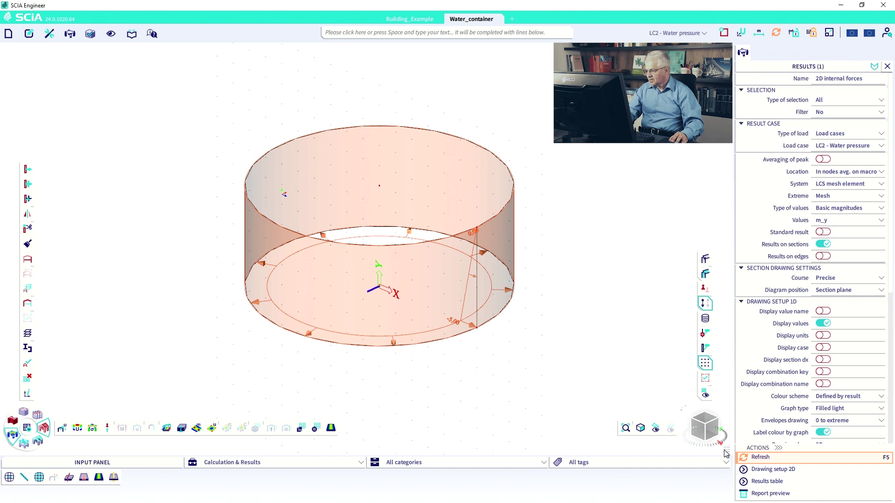
pyautogui.click(823, 244)
pyautogui.click(823, 232)
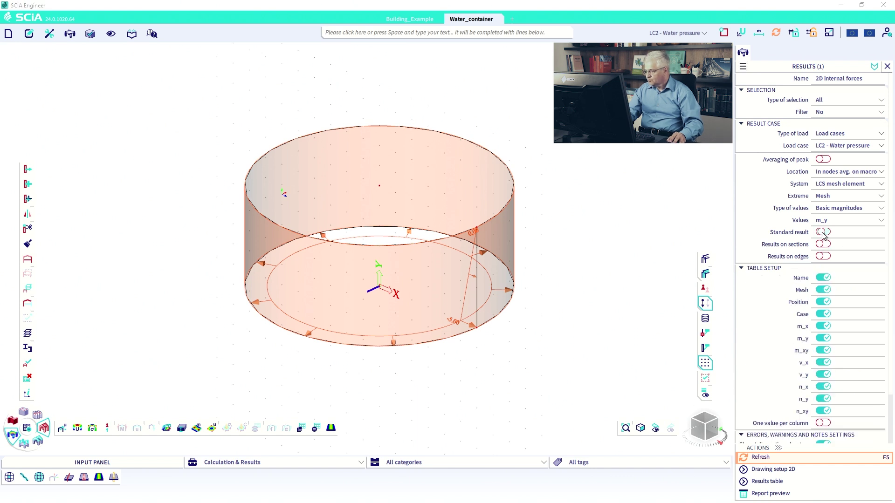
pyautogui.click(749, 453)
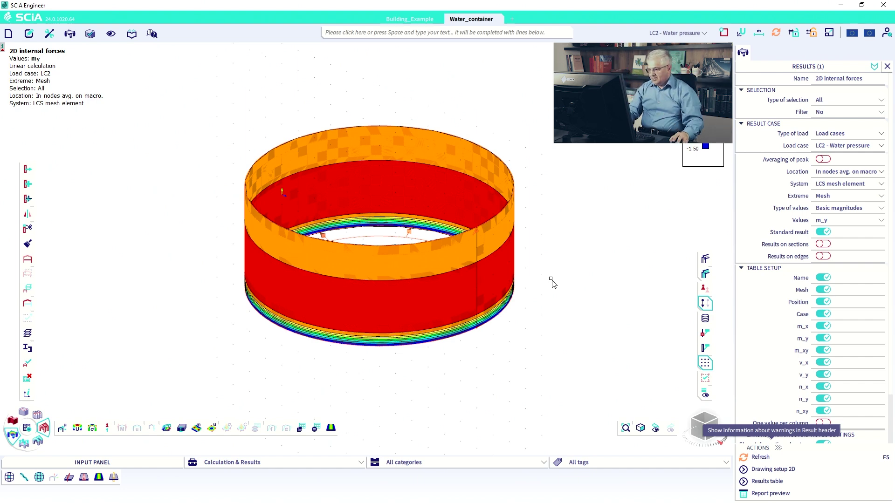
pyautogui.click(887, 67)
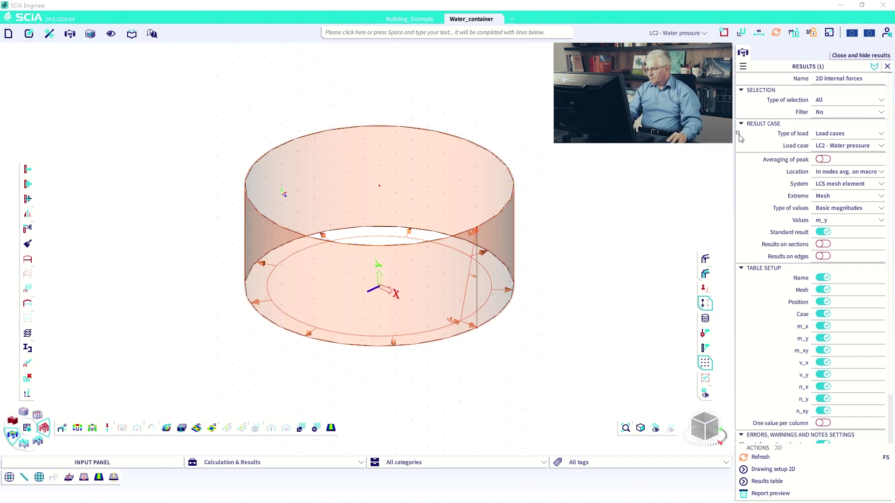
# Draw a section on 2D member across the container's base from X -6 m to X 6 m, with cut direction 0 / 0 / 1.
pyautogui.click(69, 477)
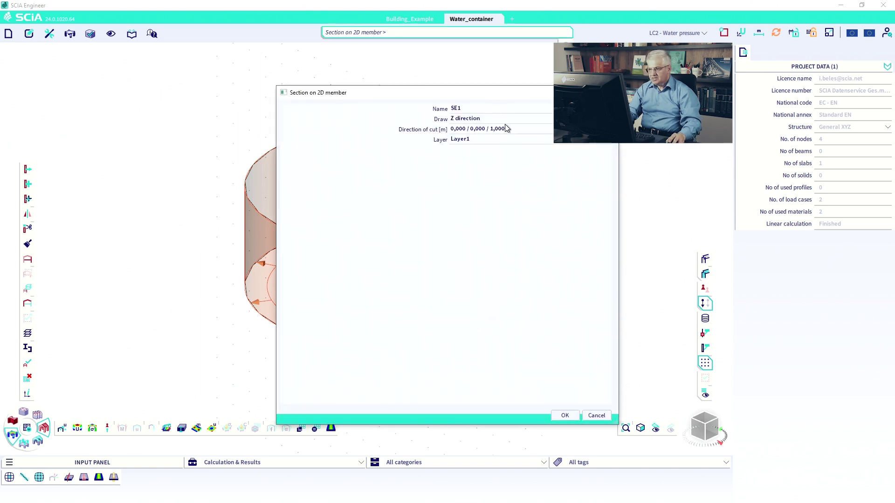
pyautogui.click(508, 133)
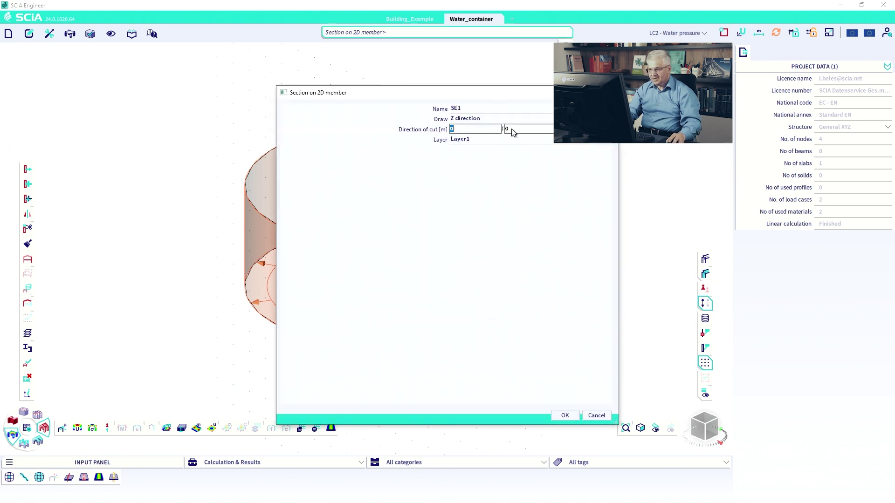
pyautogui.click(562, 415)
pyautogui.click(281, 243)
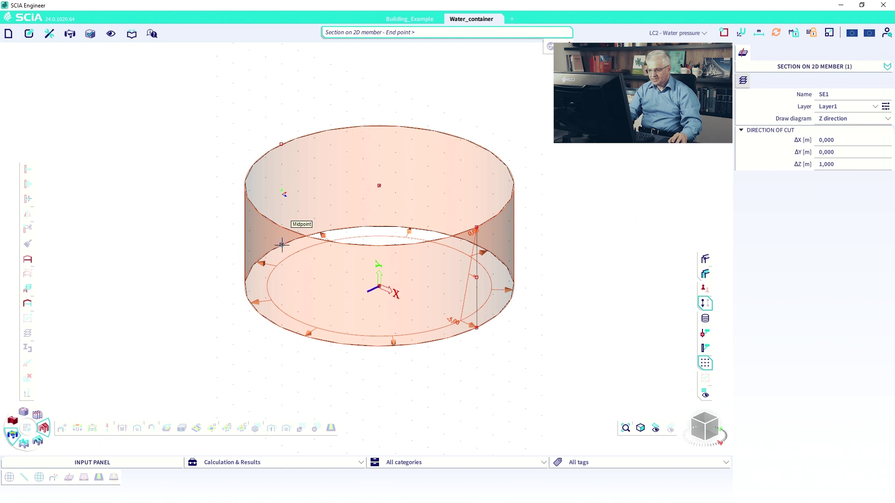
pyautogui.click(489, 360)
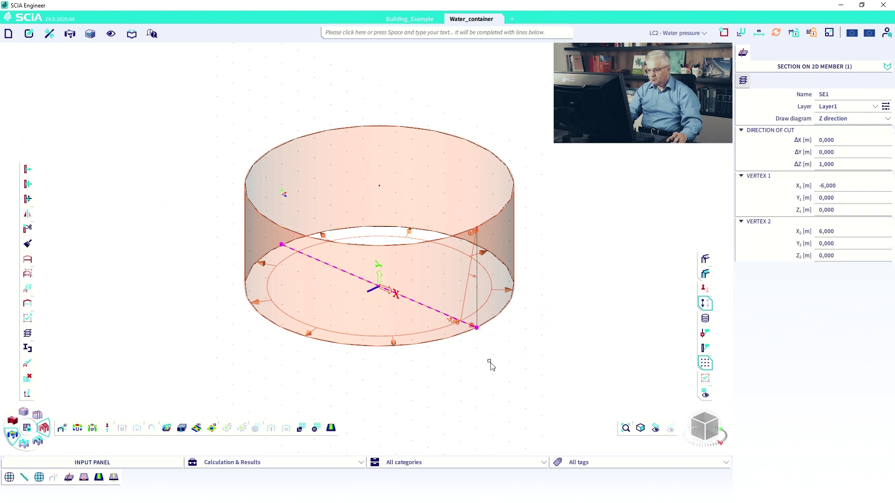
pyautogui.press('Escape')
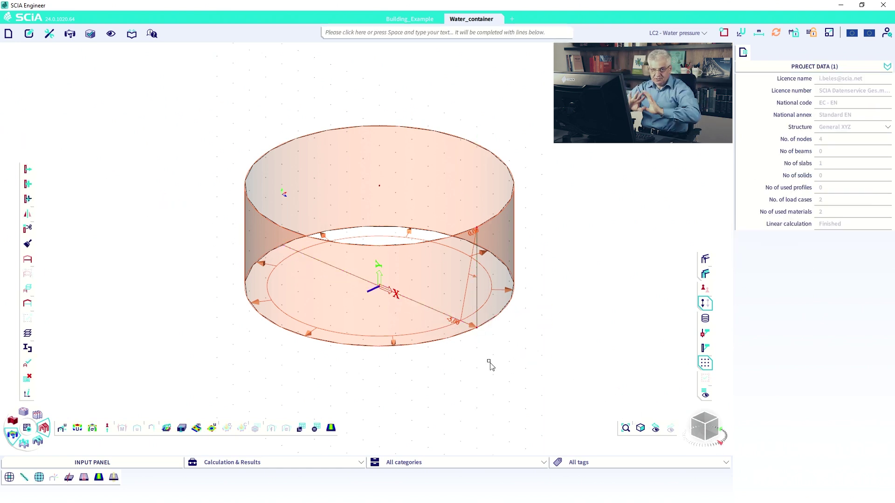
pyautogui.click(436, 310)
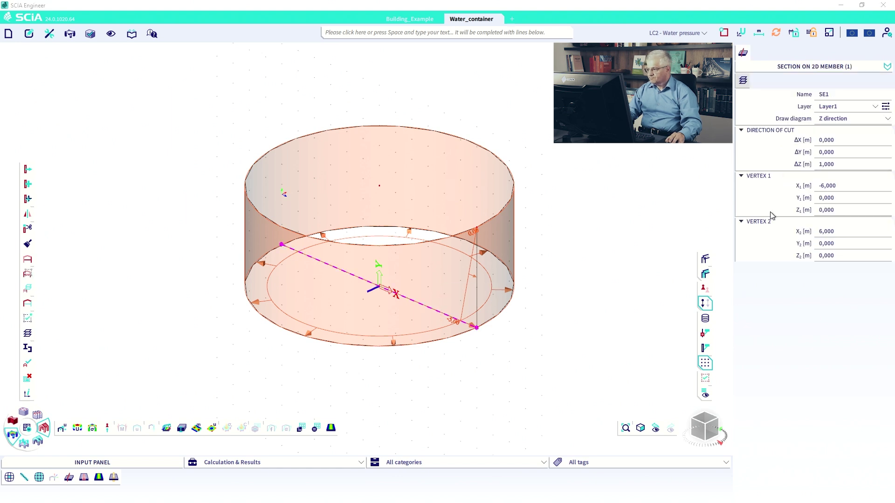
pyautogui.press('Escape')
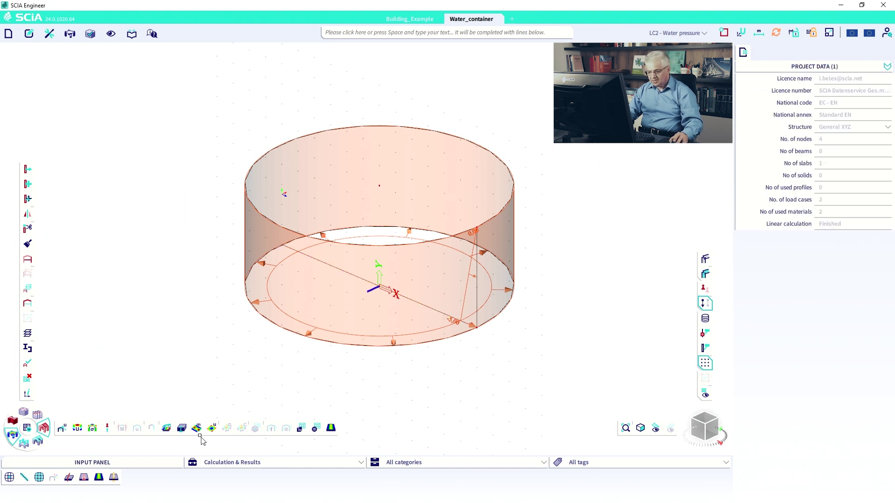
# Display the 2D internal forces m_y for LC2 - Water pressure on sections only, with Standard result off and Results on sections on.
pyautogui.click(196, 428)
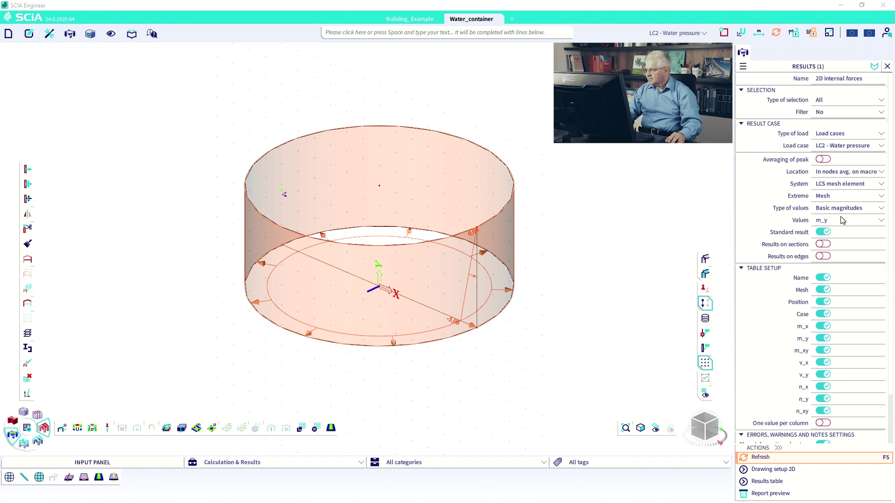
pyautogui.click(836, 221)
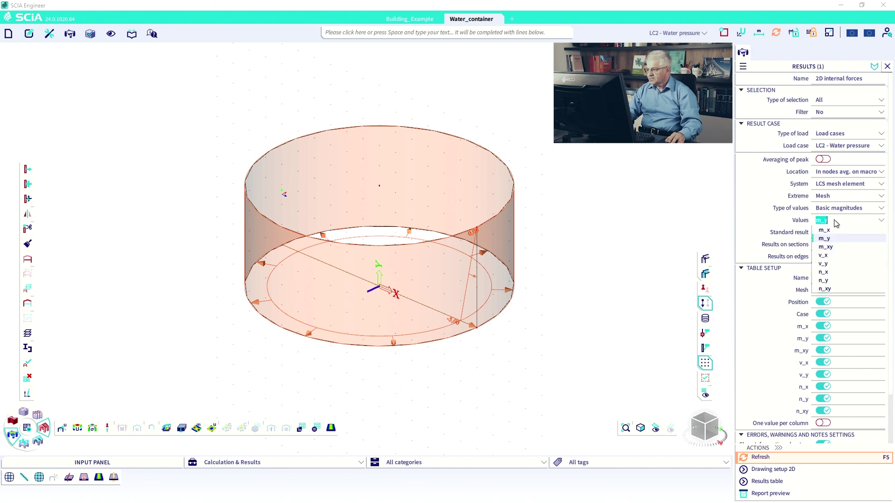
pyautogui.click(808, 223)
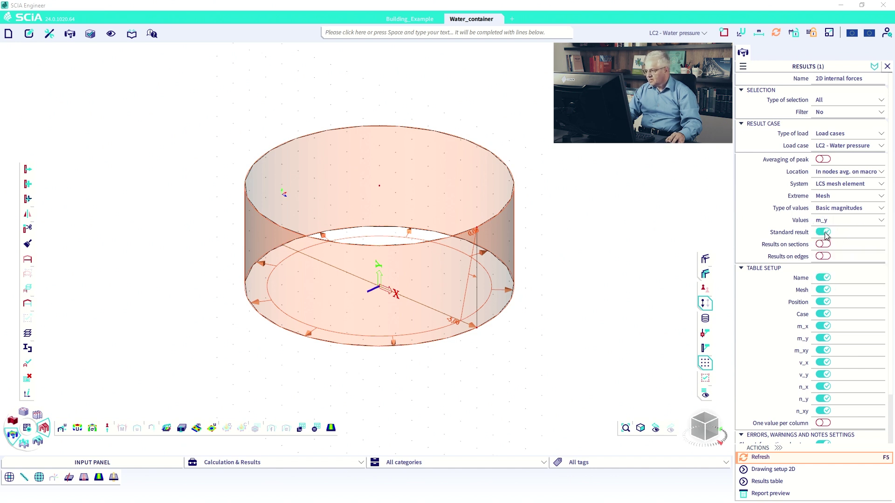
pyautogui.click(824, 232)
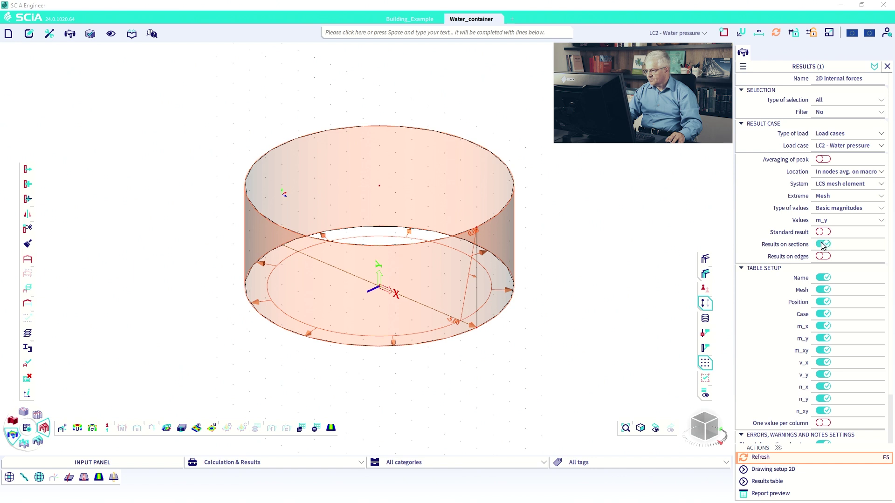
pyautogui.click(764, 459)
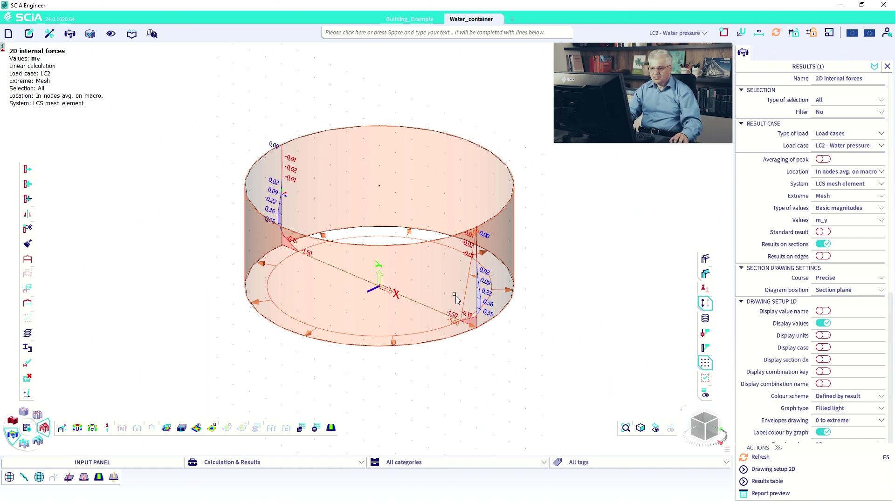
# Set the section diagram position to Element plane and refresh the m_y diagrams on the container wall.
pyautogui.click(697, 429)
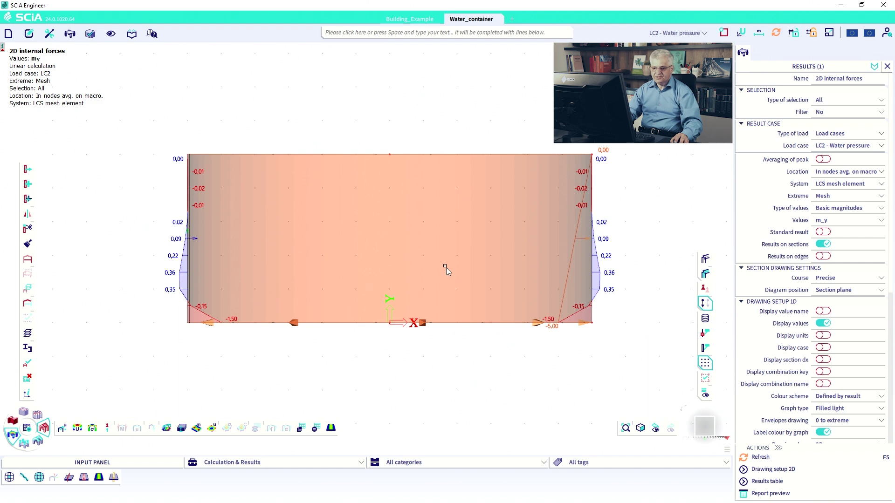
pyautogui.keyDown('ctrl'); pyautogui.moveTo(468, 275); pyautogui.dragTo(463, 294, button='right'); pyautogui.keyUp('ctrl')
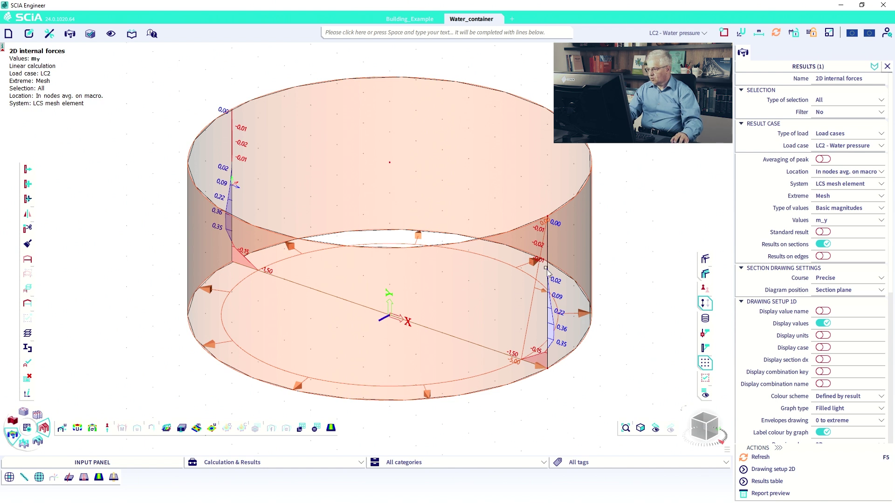
pyautogui.click(854, 293)
pyautogui.click(837, 309)
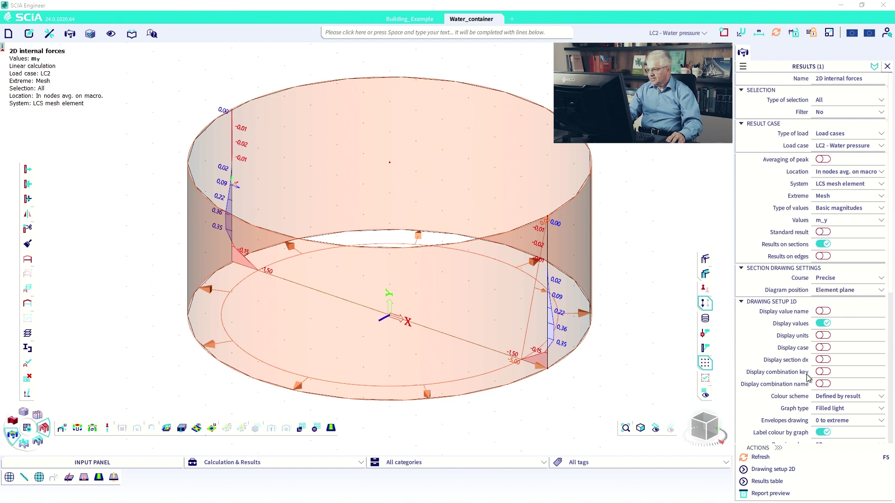
pyautogui.click(761, 458)
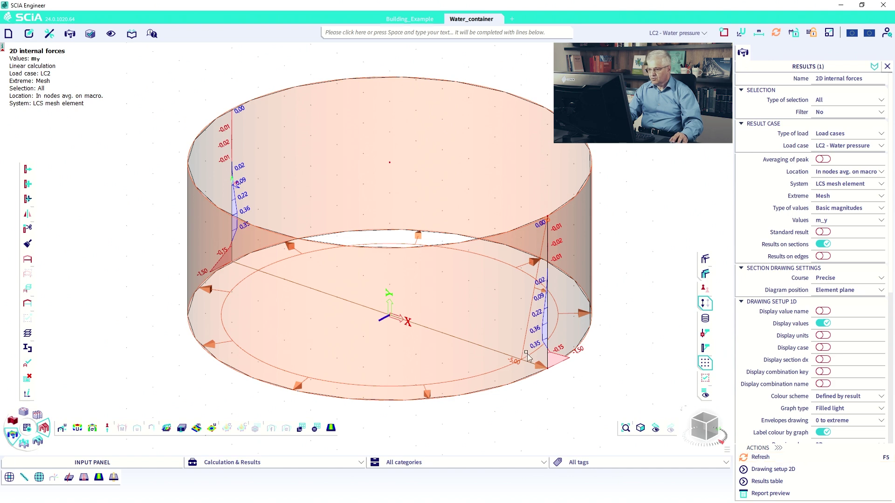
pyautogui.keyDown('ctrl'); pyautogui.moveTo(499, 346); pyautogui.dragTo(541, 382, button='right'); pyautogui.keyUp('ctrl')
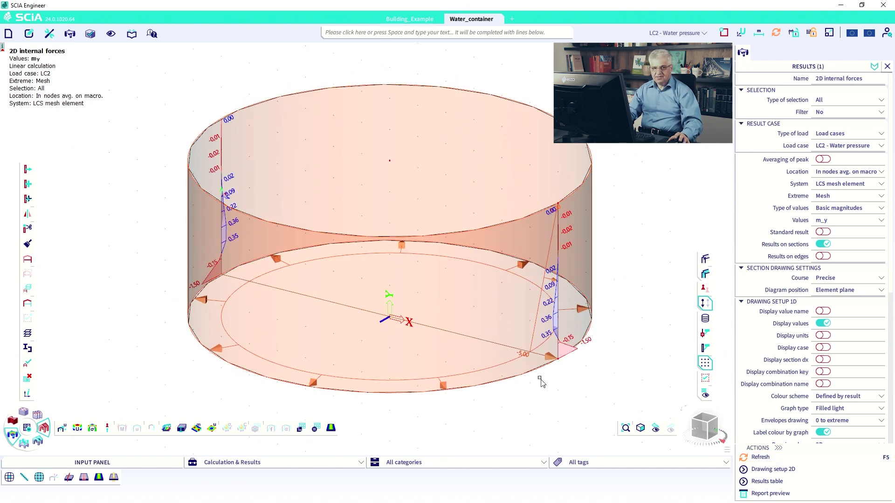